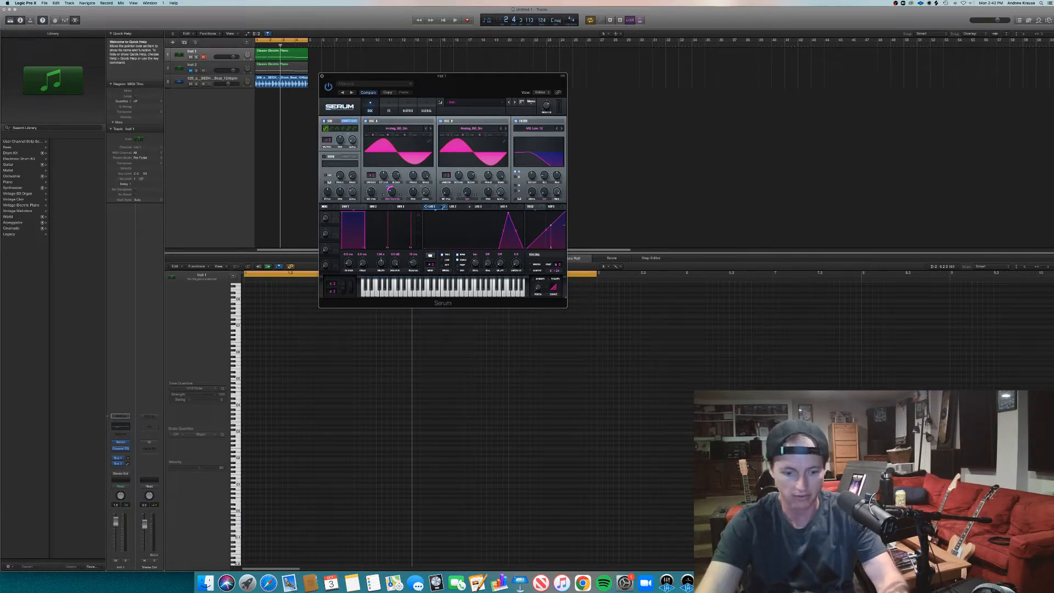
- Bypass LFO 1's modulation of oscillator A's Warp and audition the loop without it
right_click(442, 207)
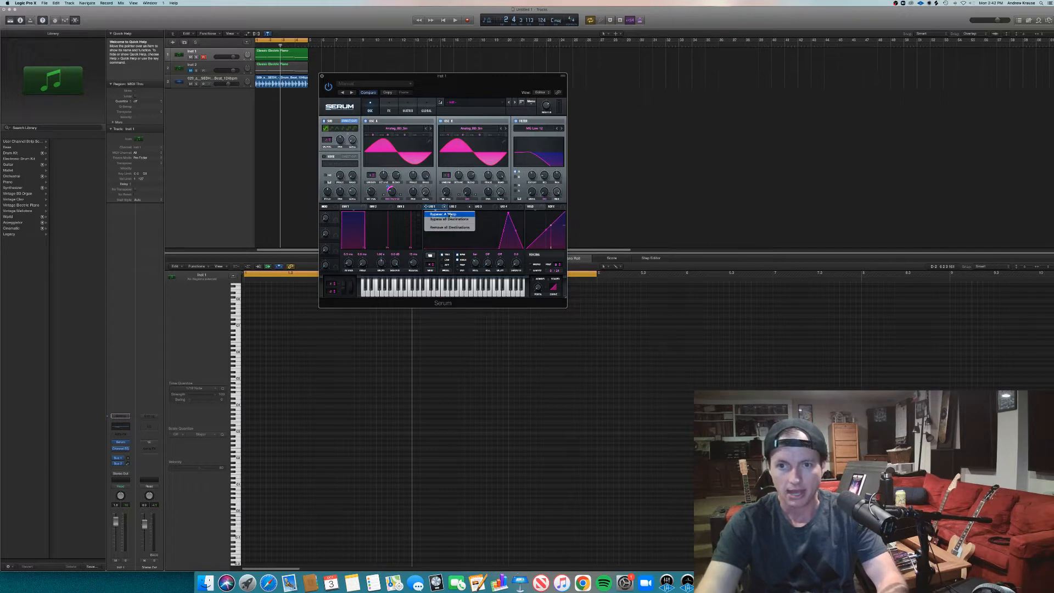
left_click(450, 215)
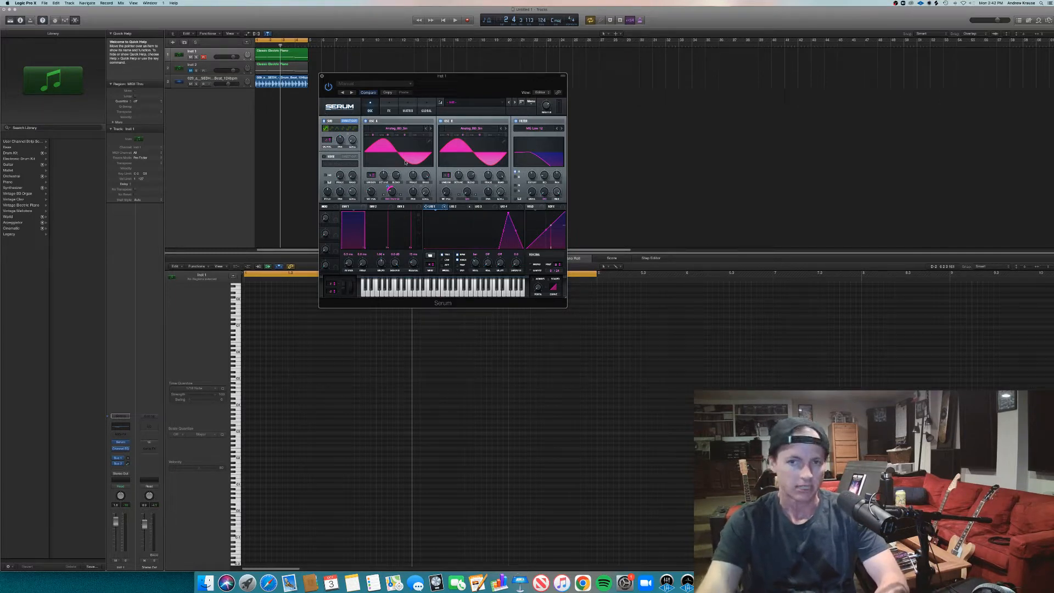
key("space")
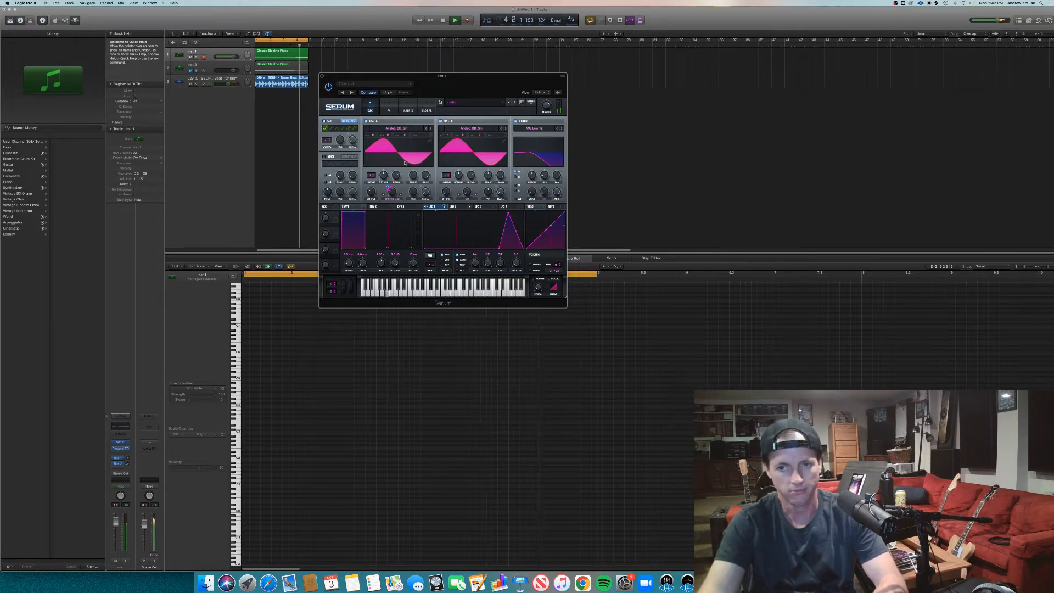
key("space")
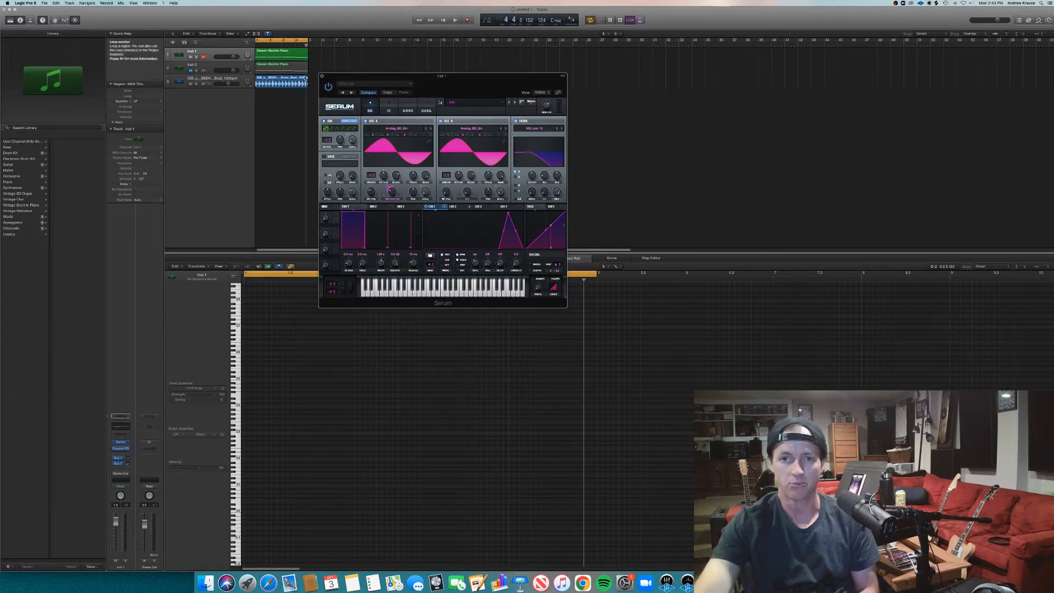
- Show the Classic Electric Piano region's notes in the piano roll and play the loop, checking them against the LFO trigger mode
left_click(406, 403)
left_click(324, 454)
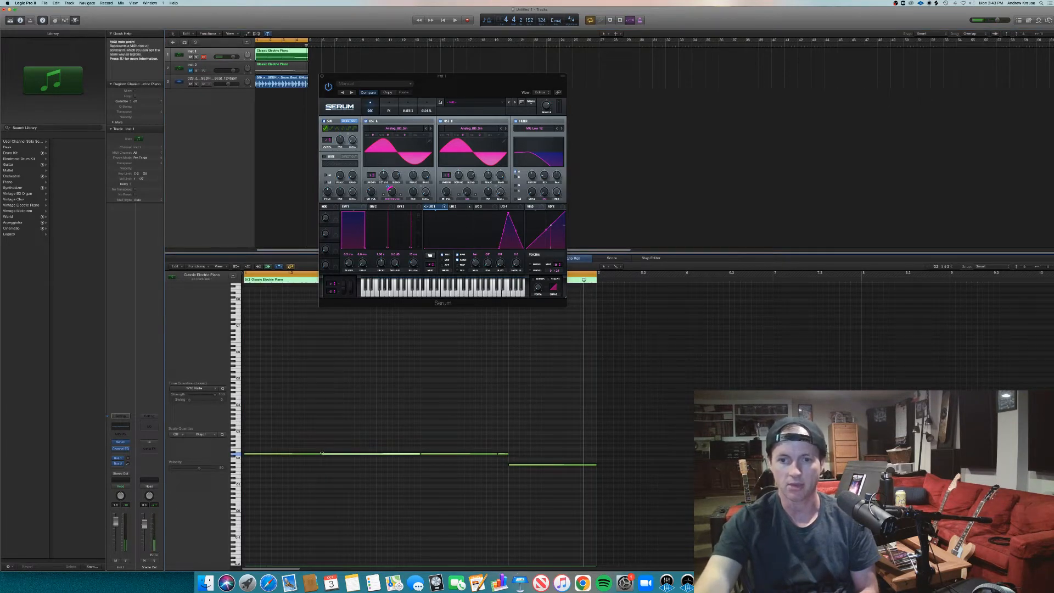
left_click(330, 456)
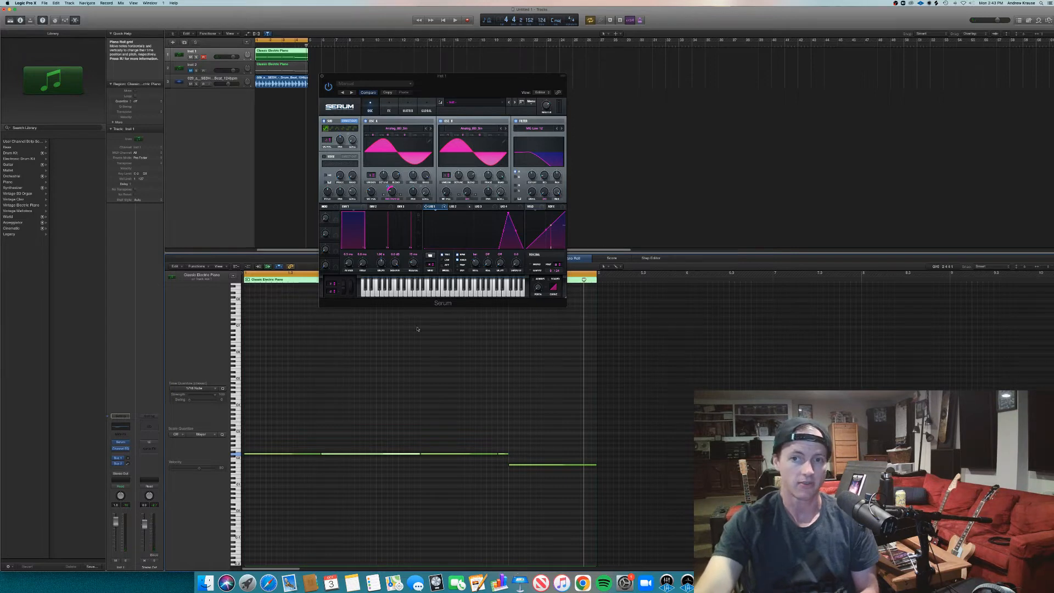
mouse_move(446, 258)
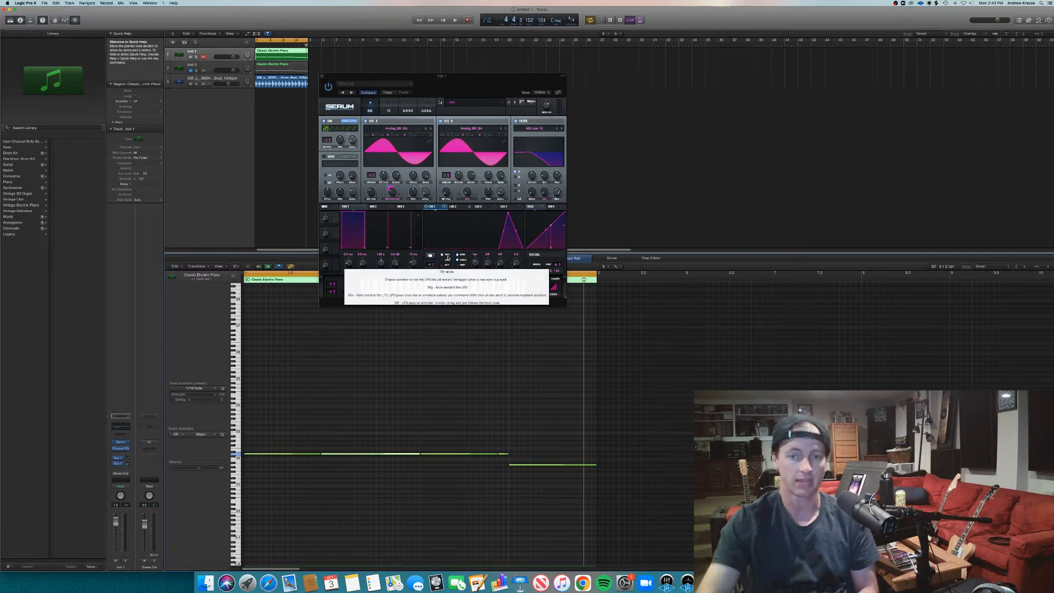
key("space")
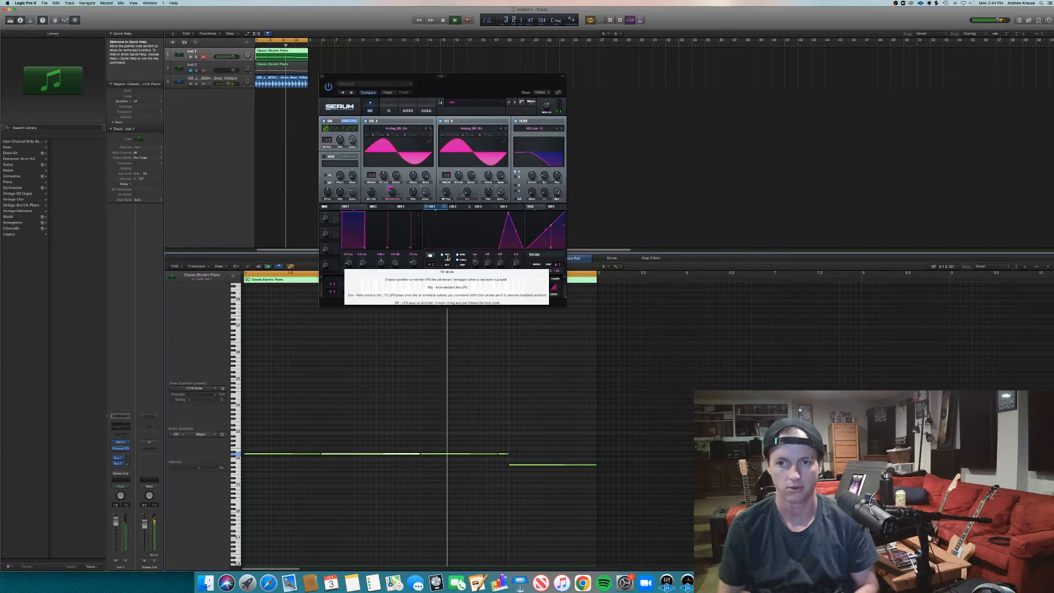
key("space")
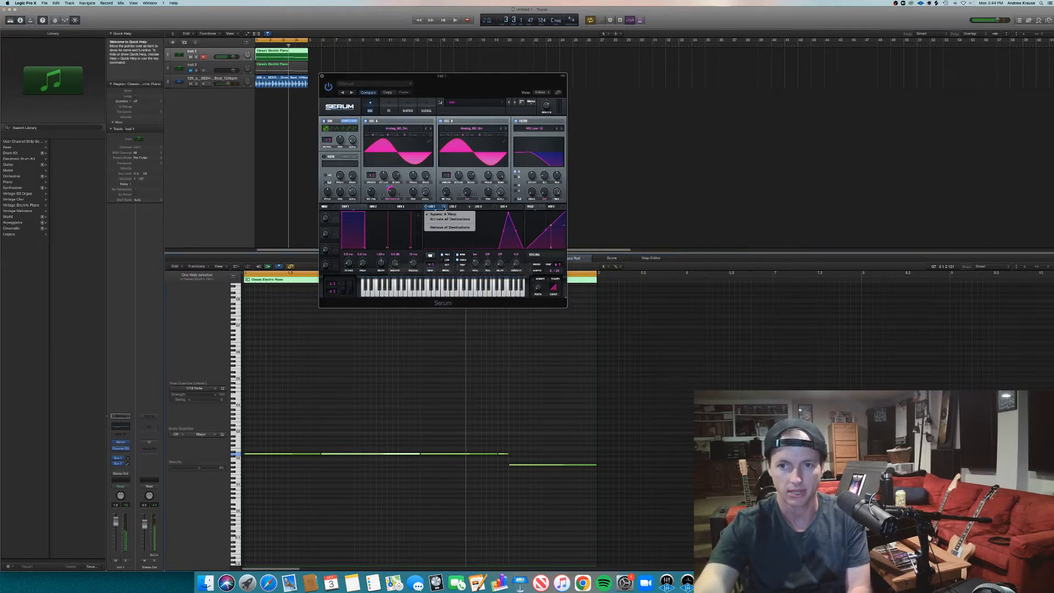
- Reactivate LFO 1's modulation of A Warp and set the LFO mode to Off, auditioning the loop with each change
key("space")
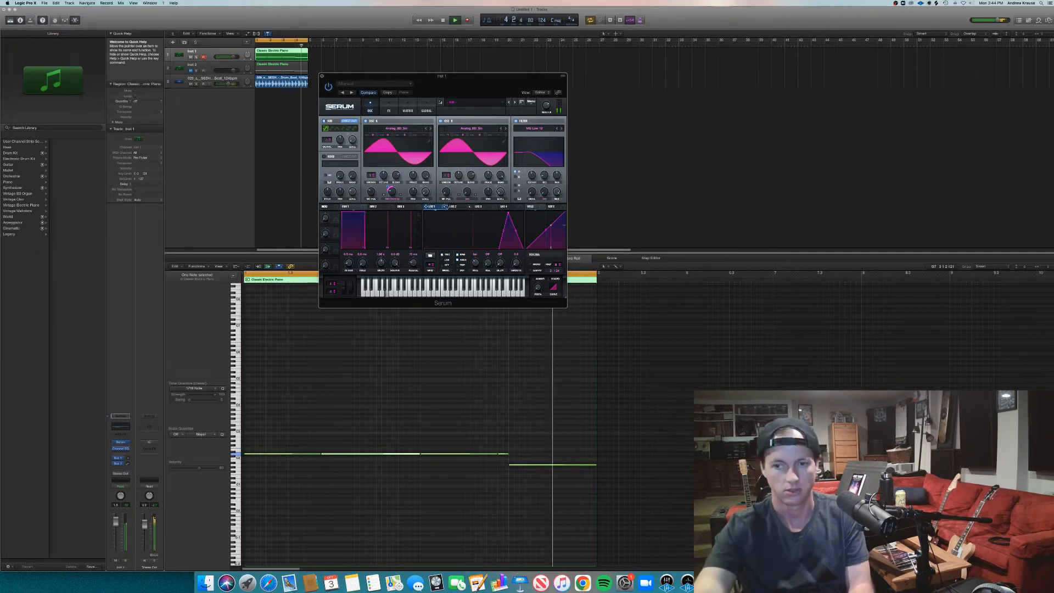
key("space")
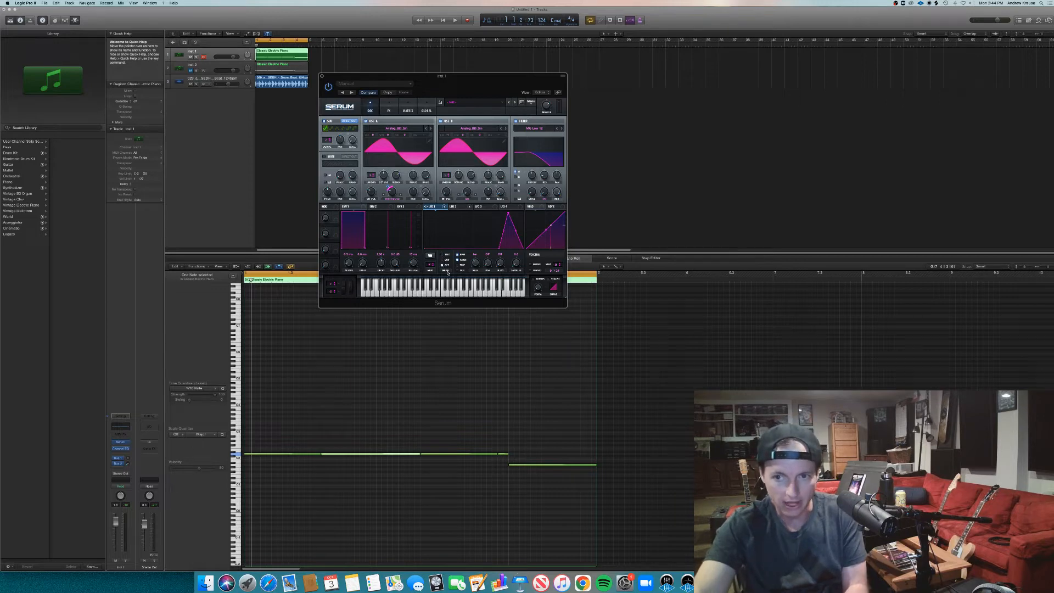
key("space")
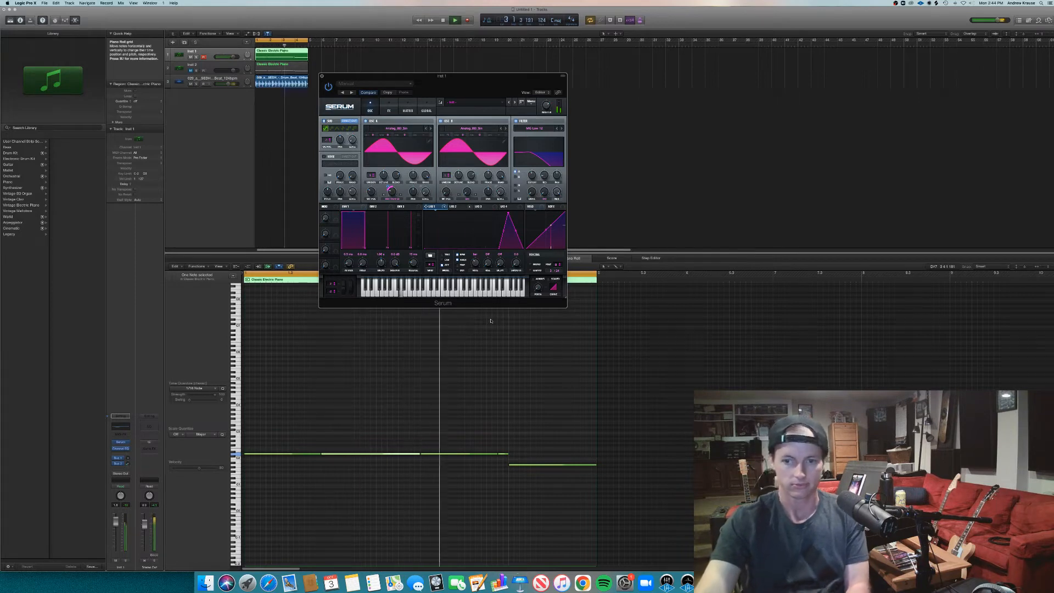
key("space")
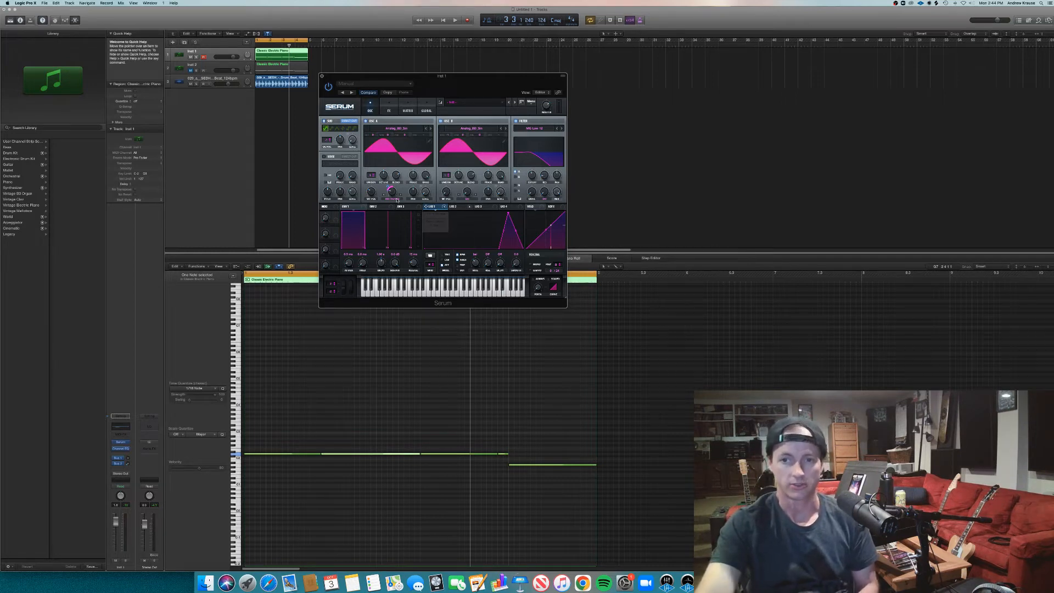
- Remove all modulators from oscillator A's Warp knob
right_click(391, 192)
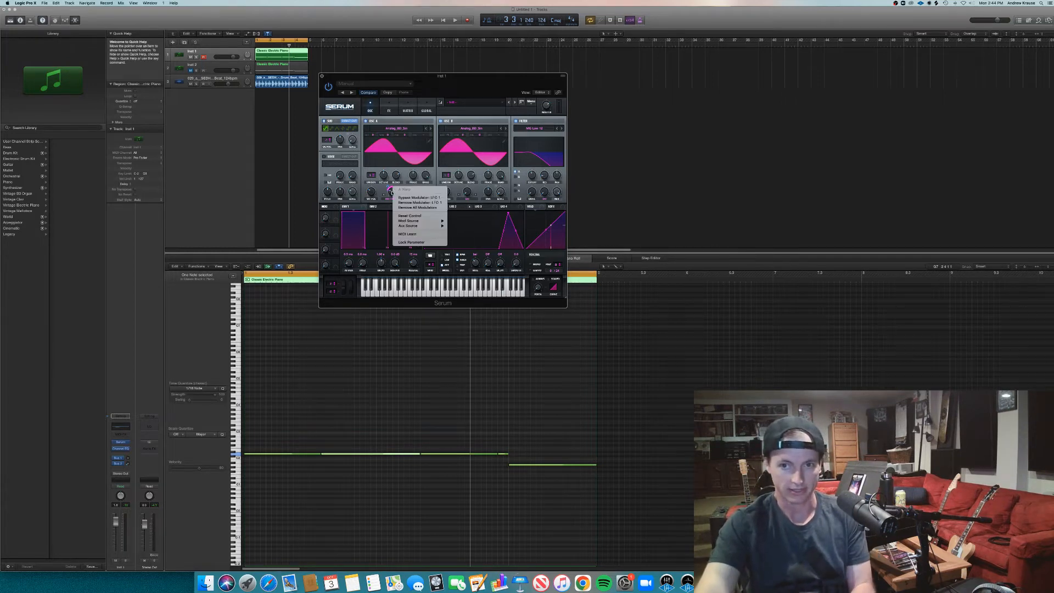
left_click(414, 208)
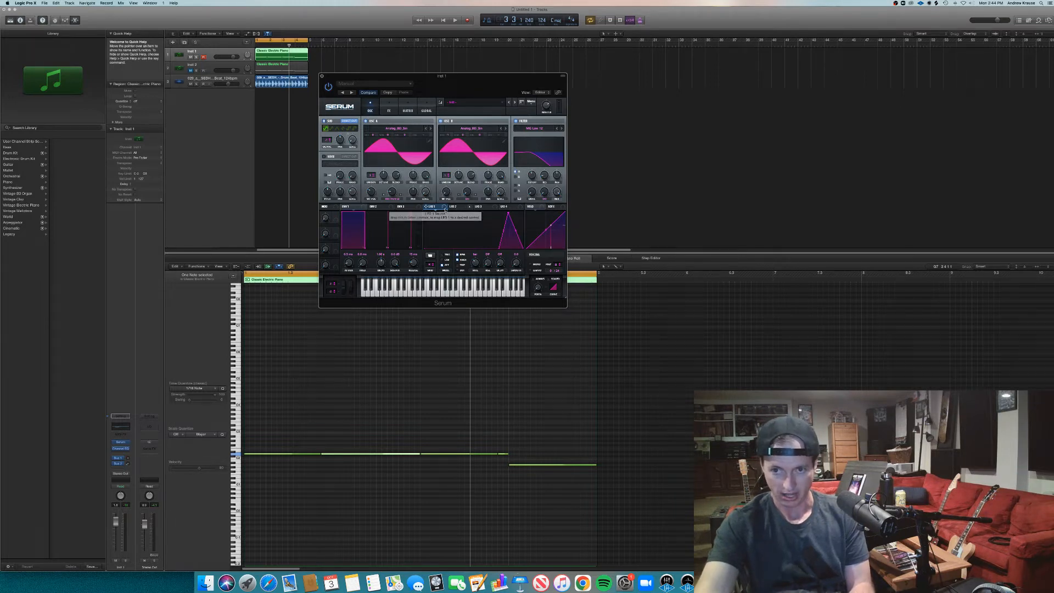
- Look through Serum's effects and global pages, examining the Chaos 1 and Chaos 2 settings
left_click(426, 109)
left_click(404, 109)
left_click(388, 109)
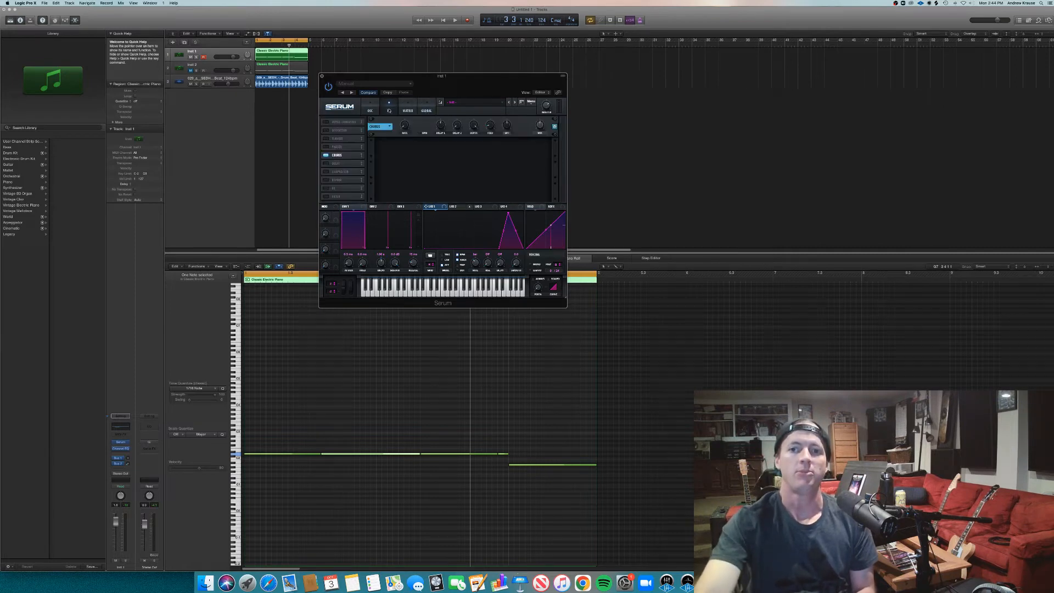
left_click(371, 110)
left_click(423, 110)
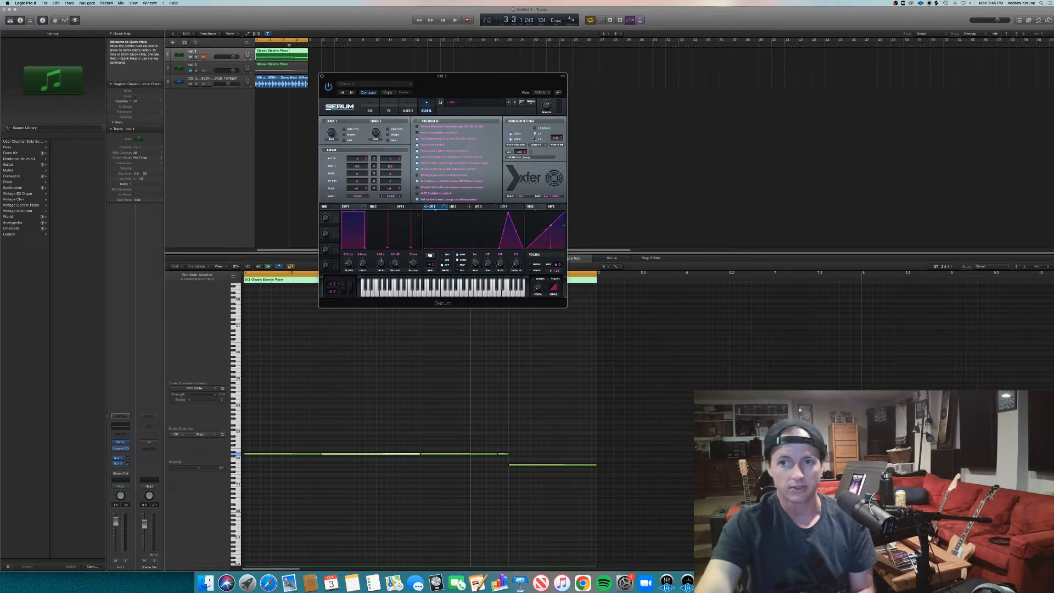
mouse_move(533, 142)
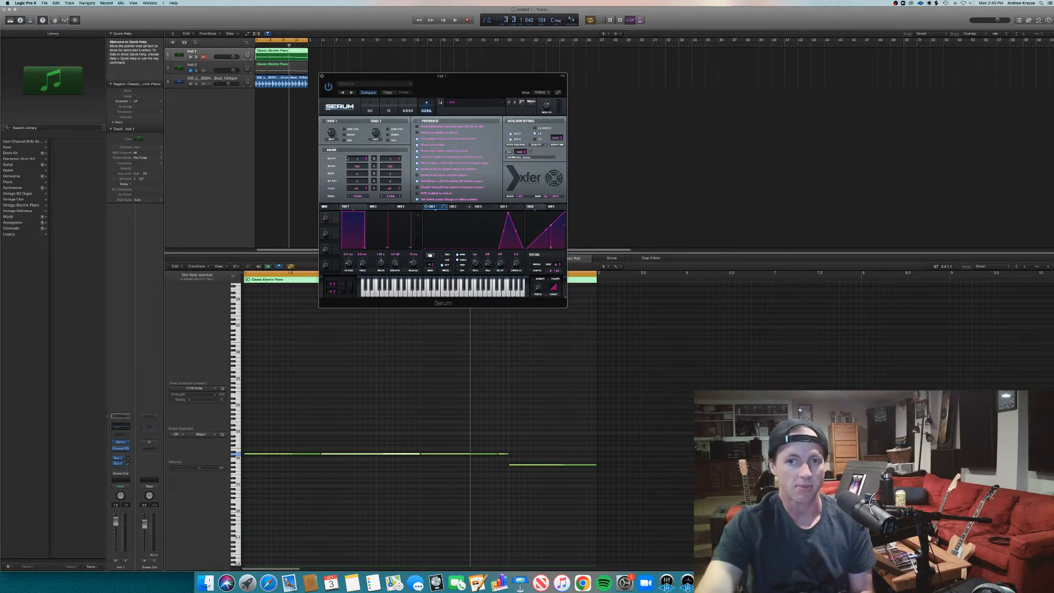
mouse_move(332, 133)
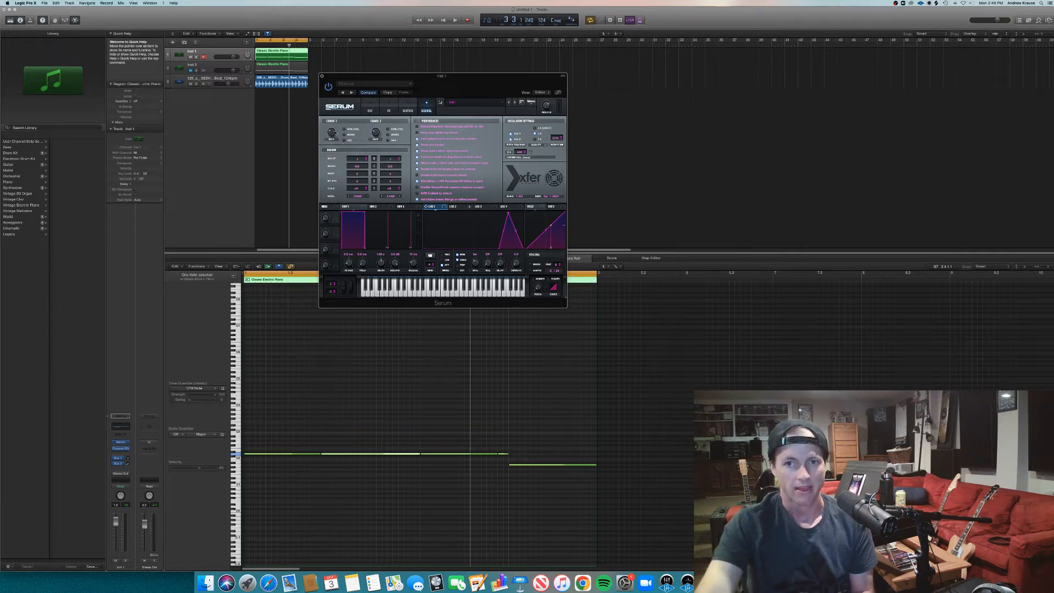
- In the modulation matrix's first free row below Sub Osc Level, route LFO 1 to Chaos1 Rate with a small positive amount
left_click(371, 110)
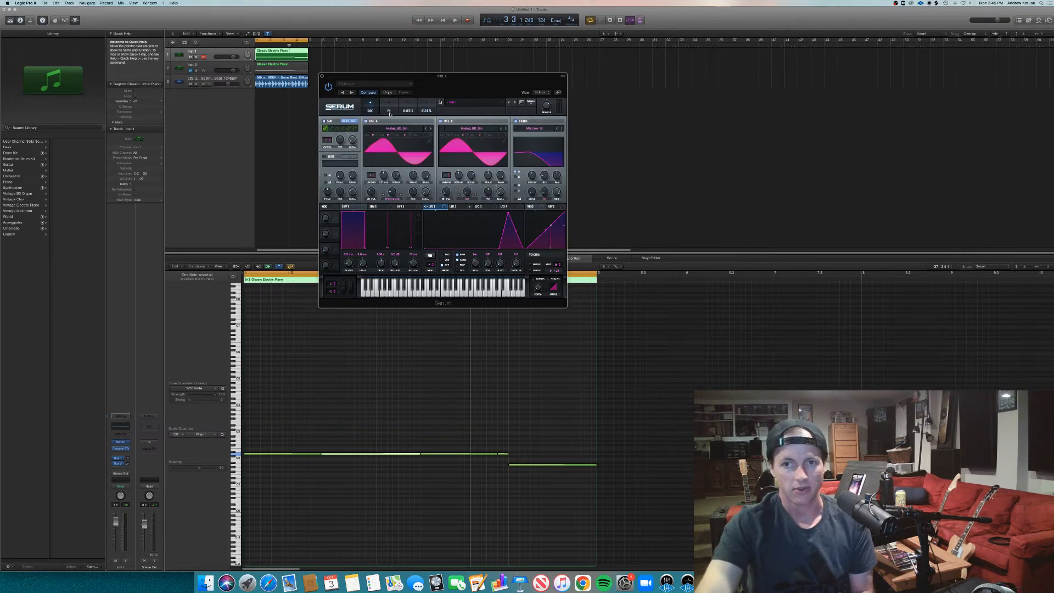
left_click(389, 109)
left_click(408, 109)
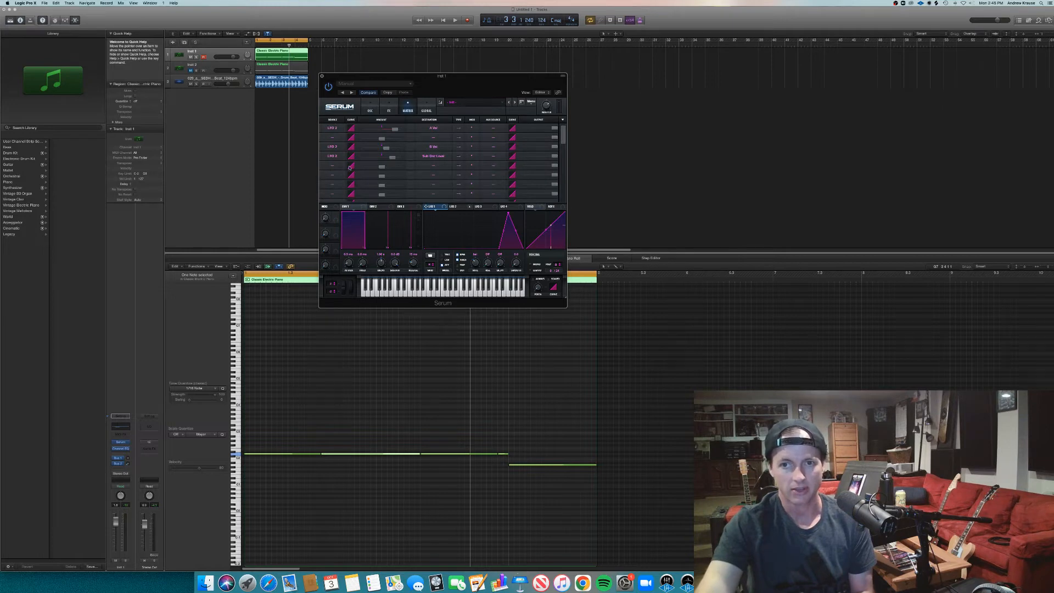
left_click(415, 169)
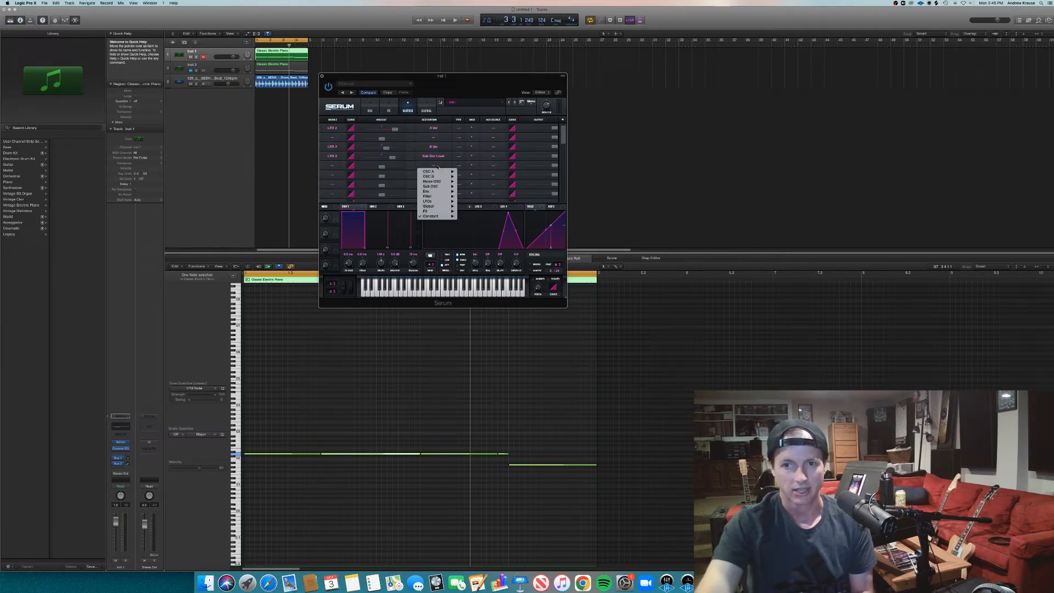
mouse_move(444, 208)
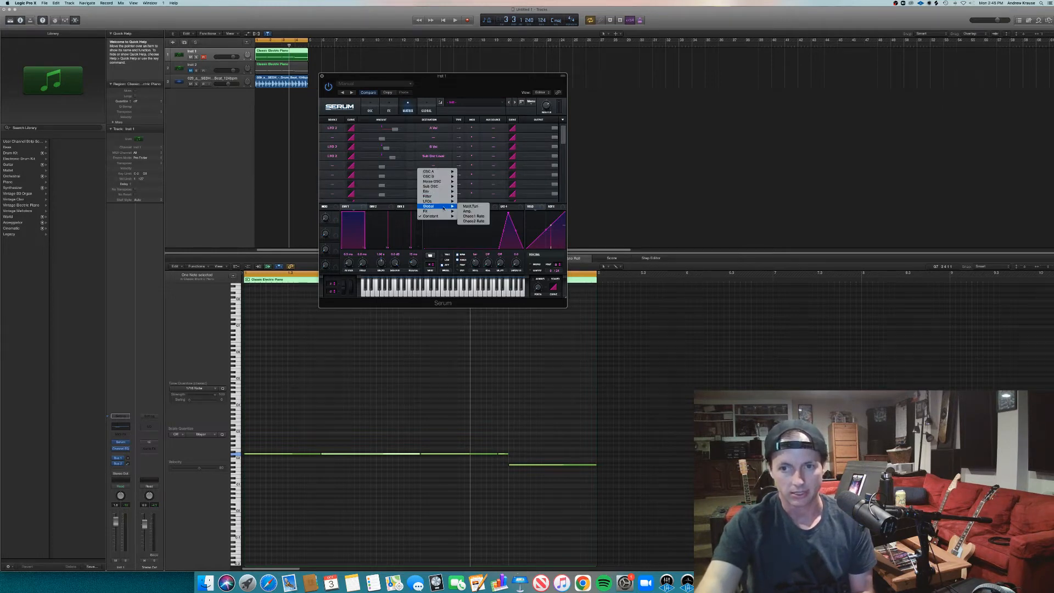
left_click(483, 216)
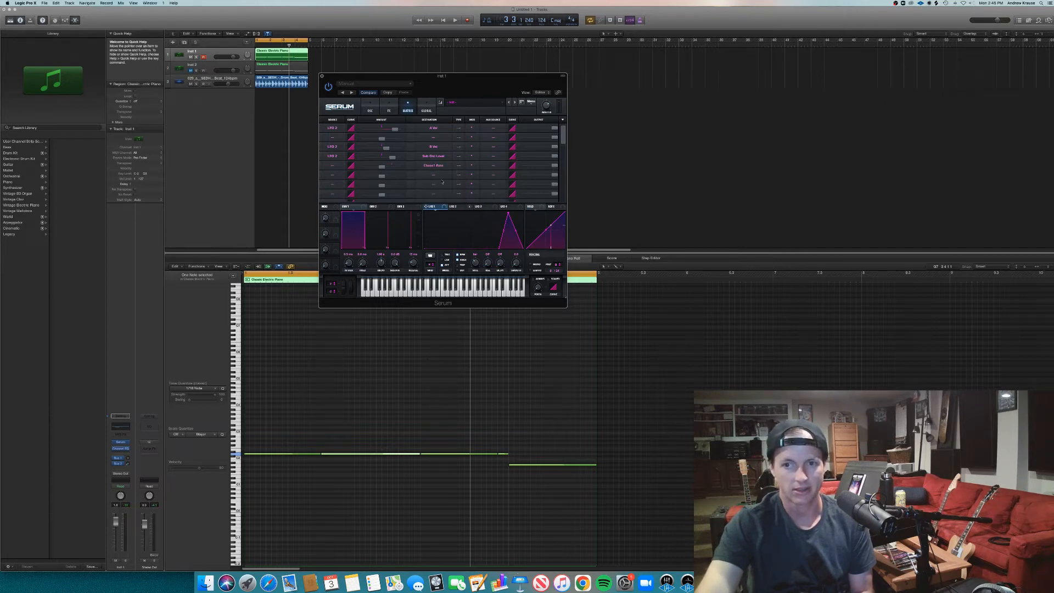
left_click(333, 166)
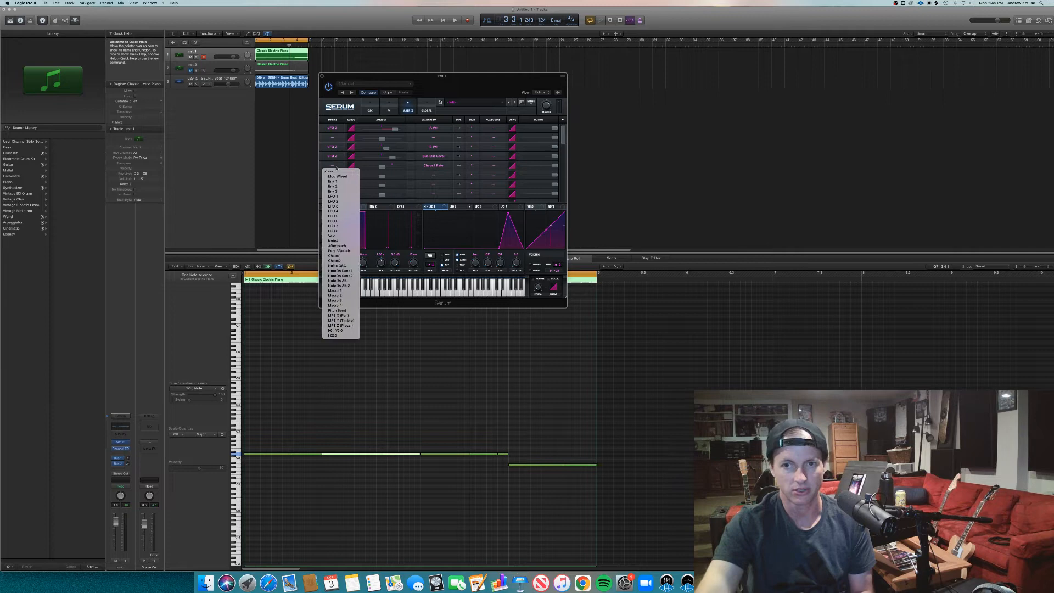
left_click(335, 196)
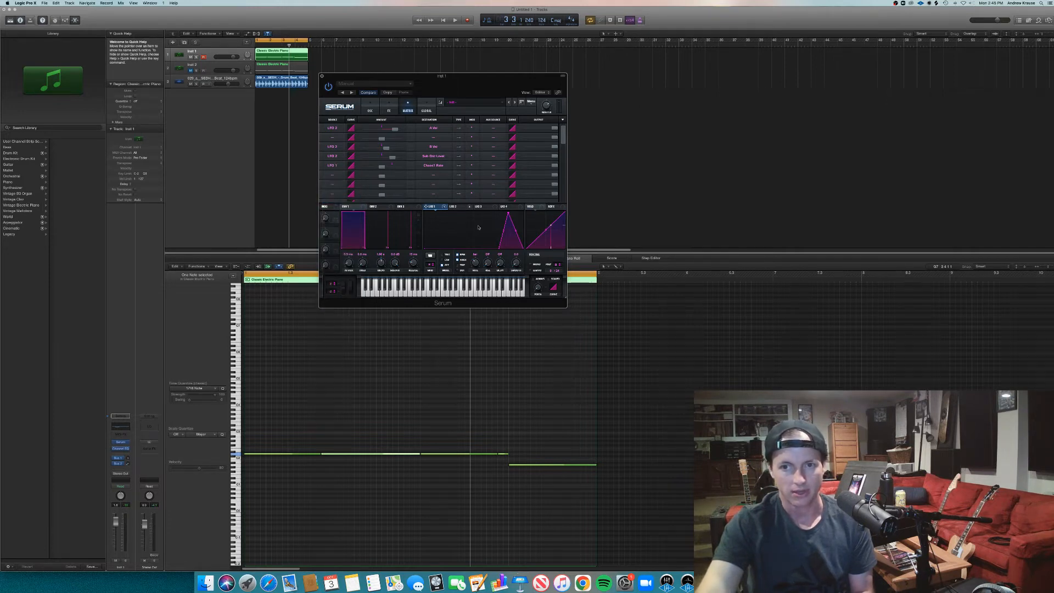
left_click_drag(383, 167, 391, 168)
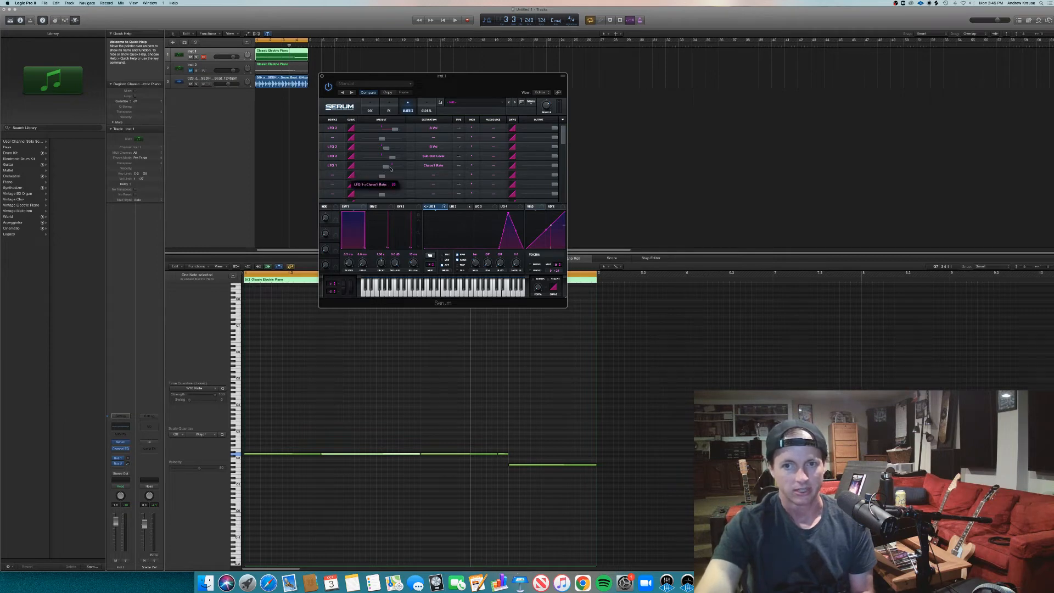
- Add a modulation matrix row with Chaos1 as the source and oscillator A's Warp as the destination
left_click(333, 175)
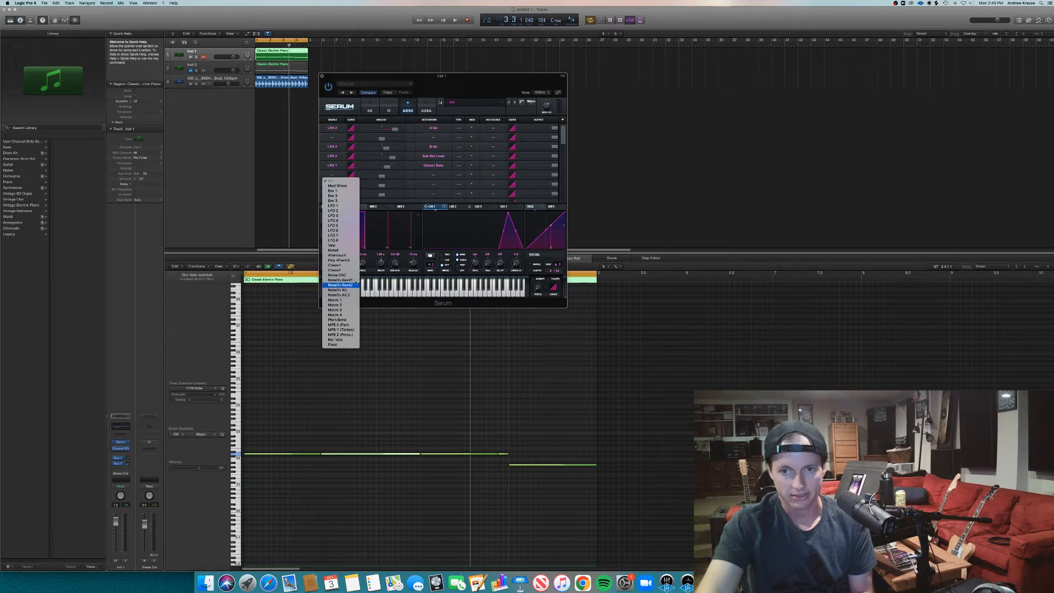
left_click(337, 265)
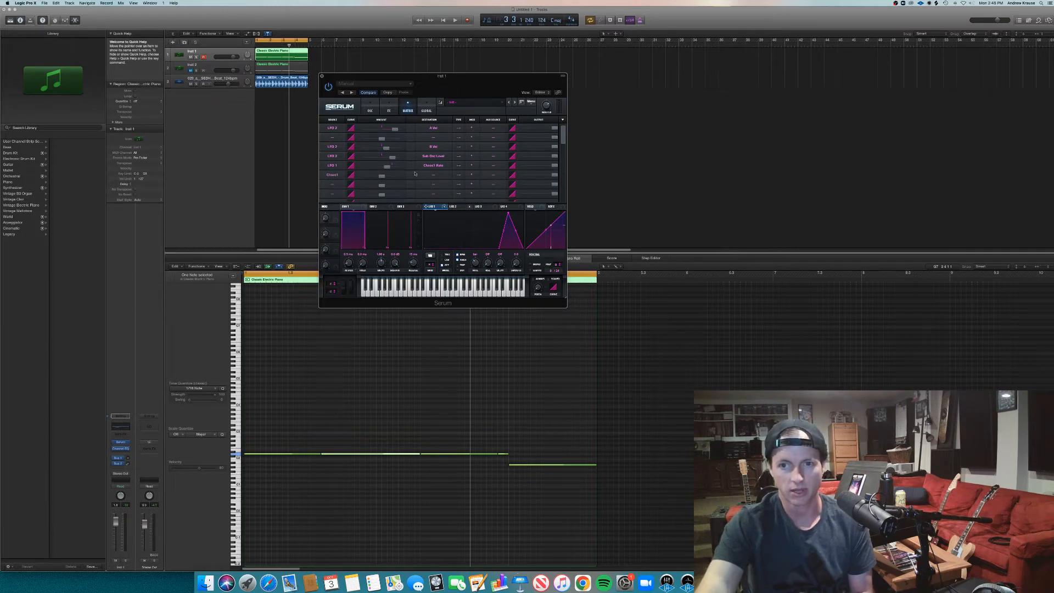
left_click(436, 176)
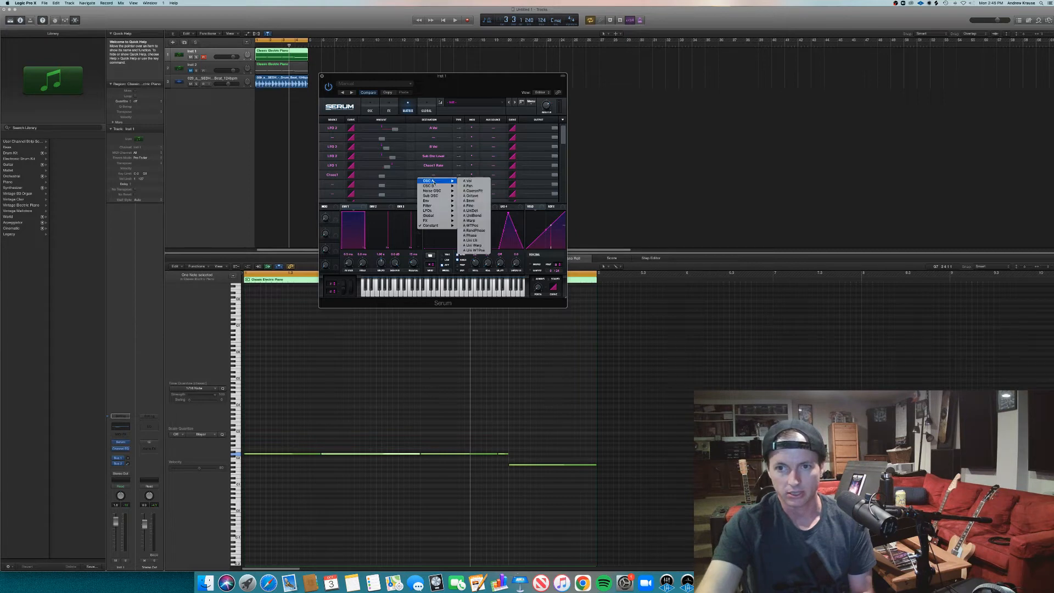
mouse_move(435, 206)
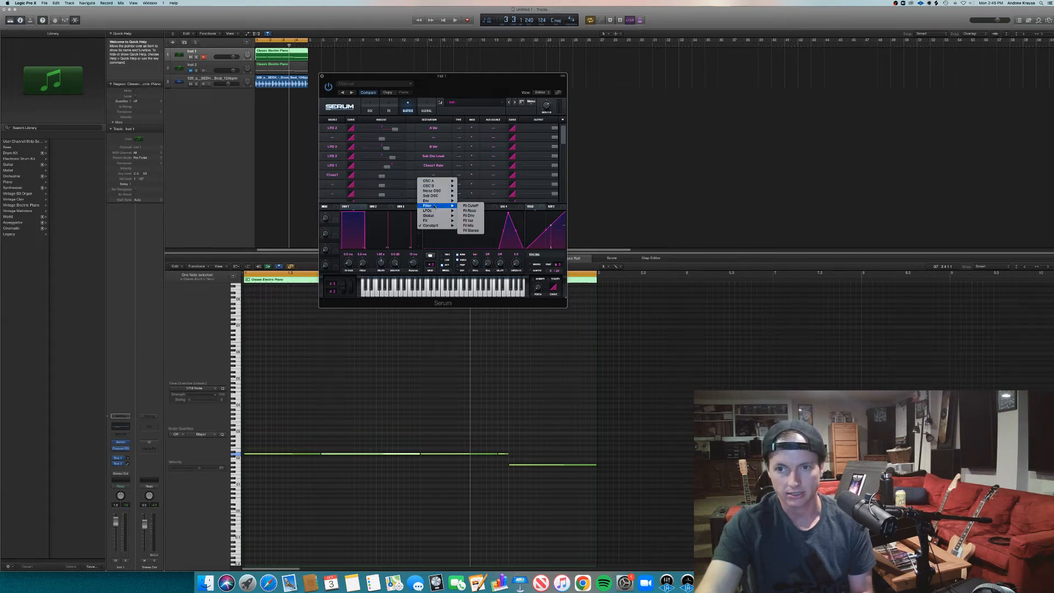
mouse_move(433, 182)
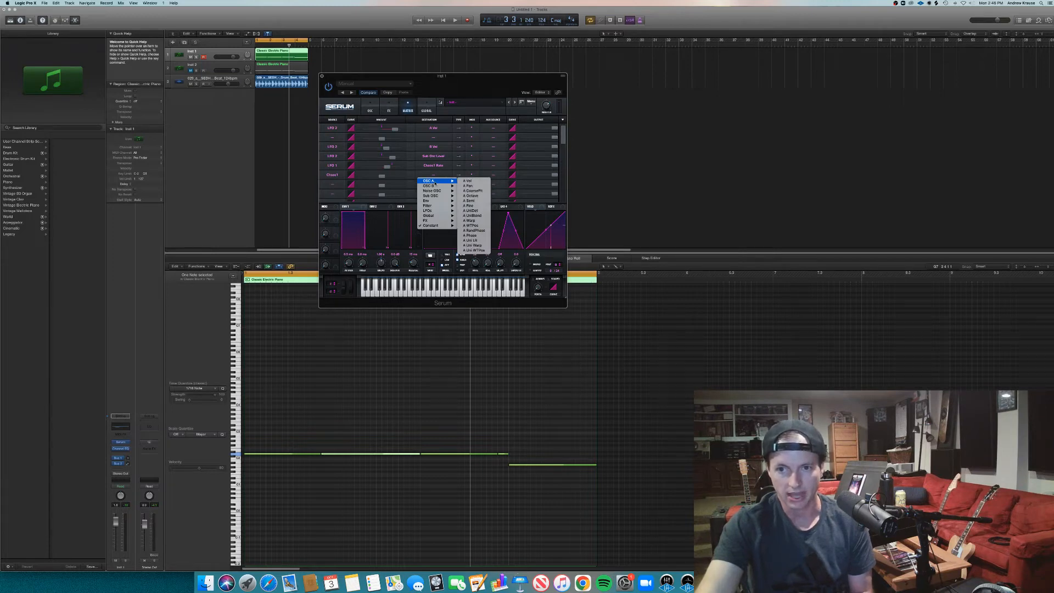
left_click(483, 221)
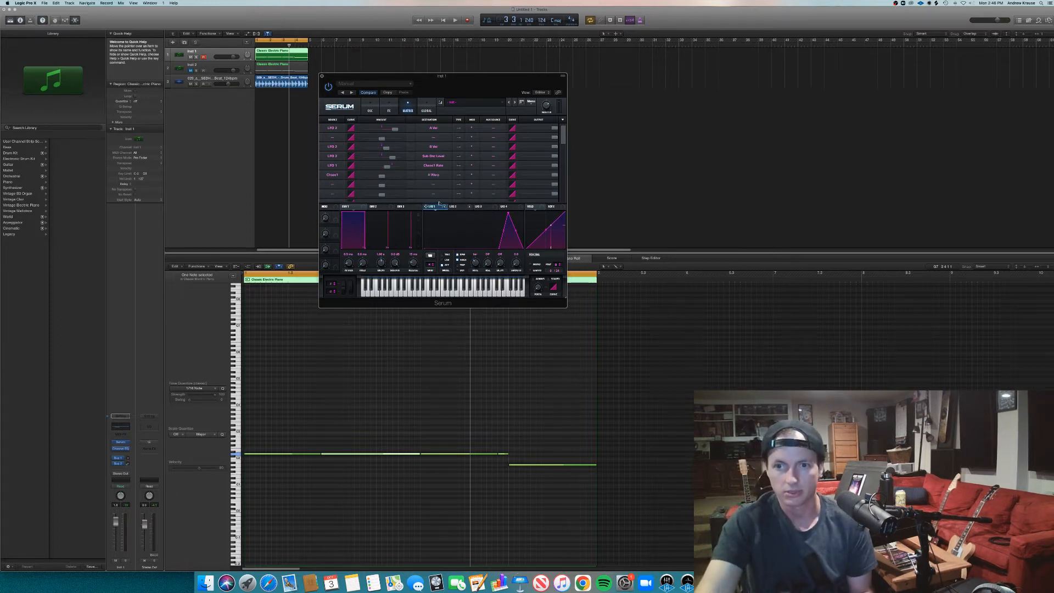
- Play the loop while adjusting the Chaos1 to A Warp amount, and return to the oscillator page
key("space")
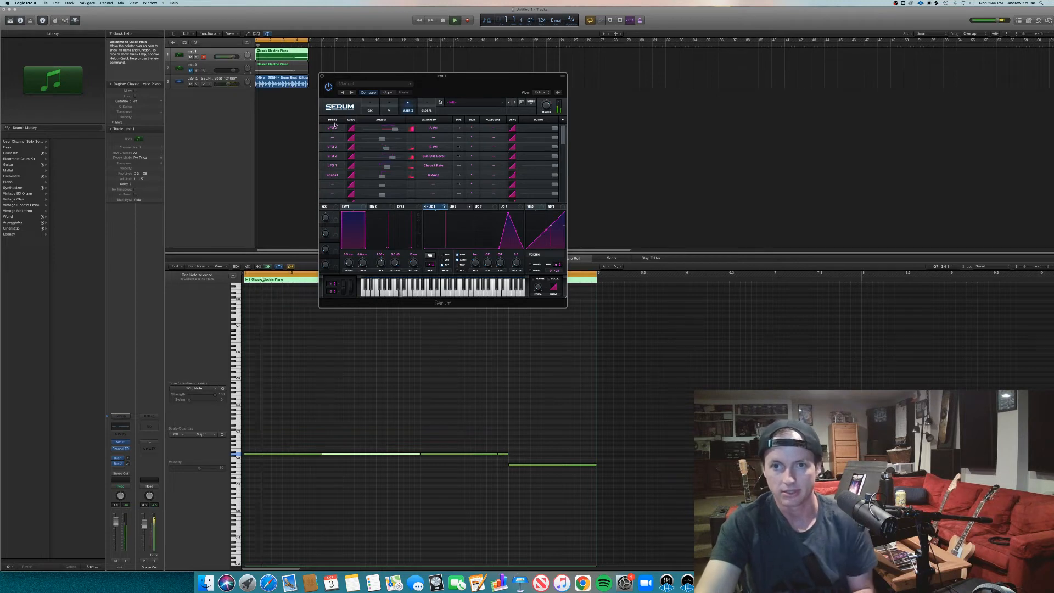
mouse_move(382, 175)
left_mouse_down()
mouse_move(392, 177)
mouse_move(379, 178)
left_mouse_up()
left_click(370, 107)
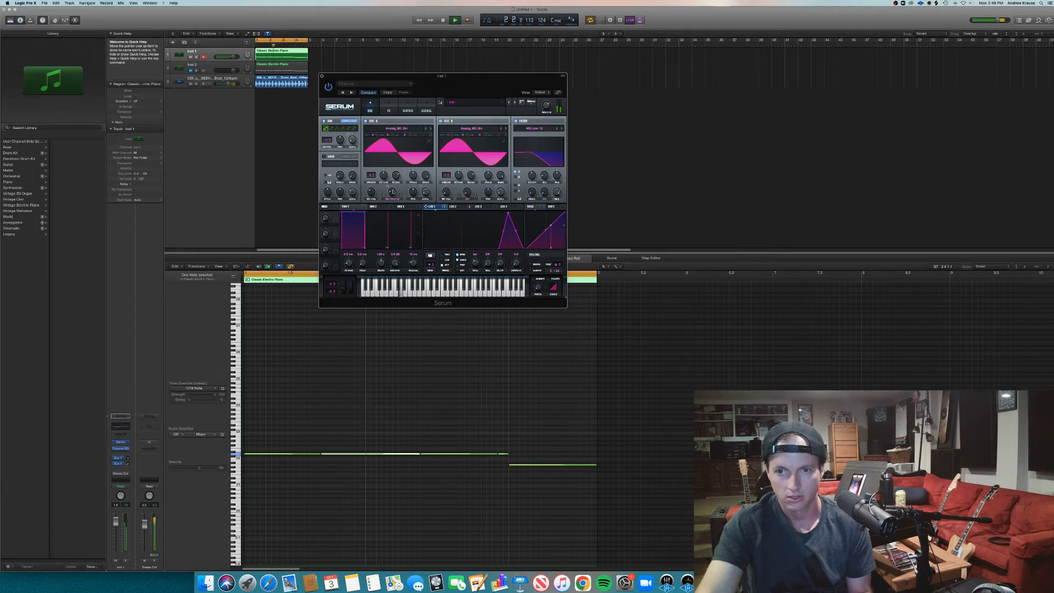
- Change the Chaos1 row's destination in the modulation matrix to oscillator A's UniBlend while the loop plays
mouse_move(393, 192)
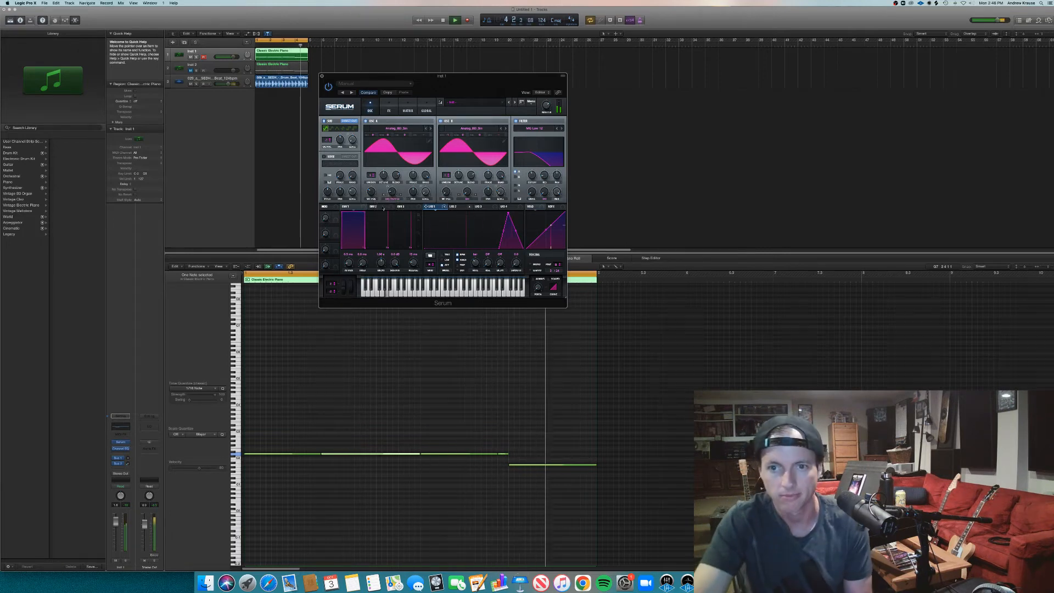
left_click(408, 106)
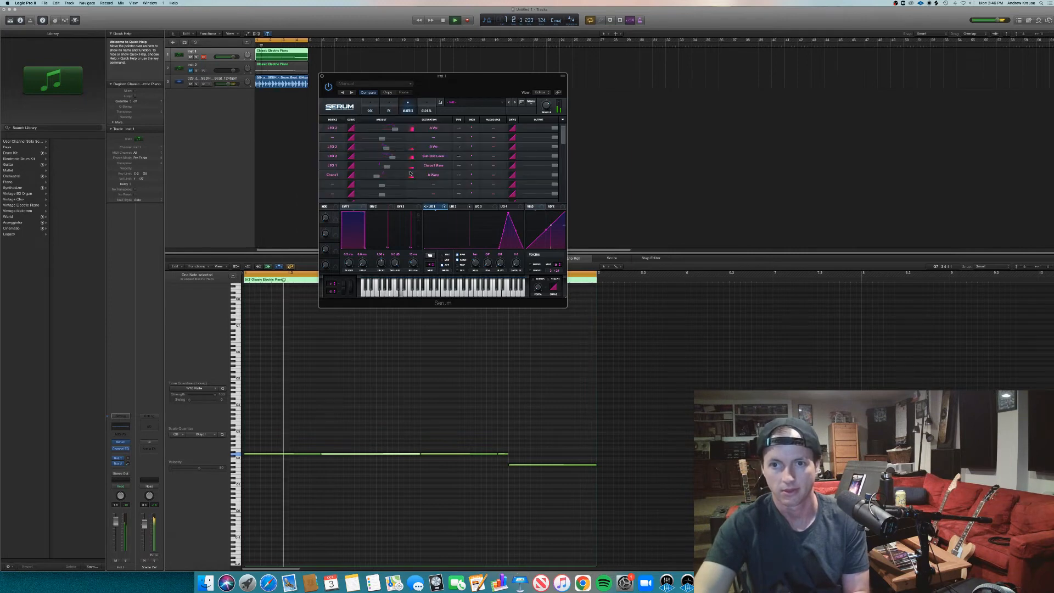
left_click(431, 175)
mouse_move(437, 180)
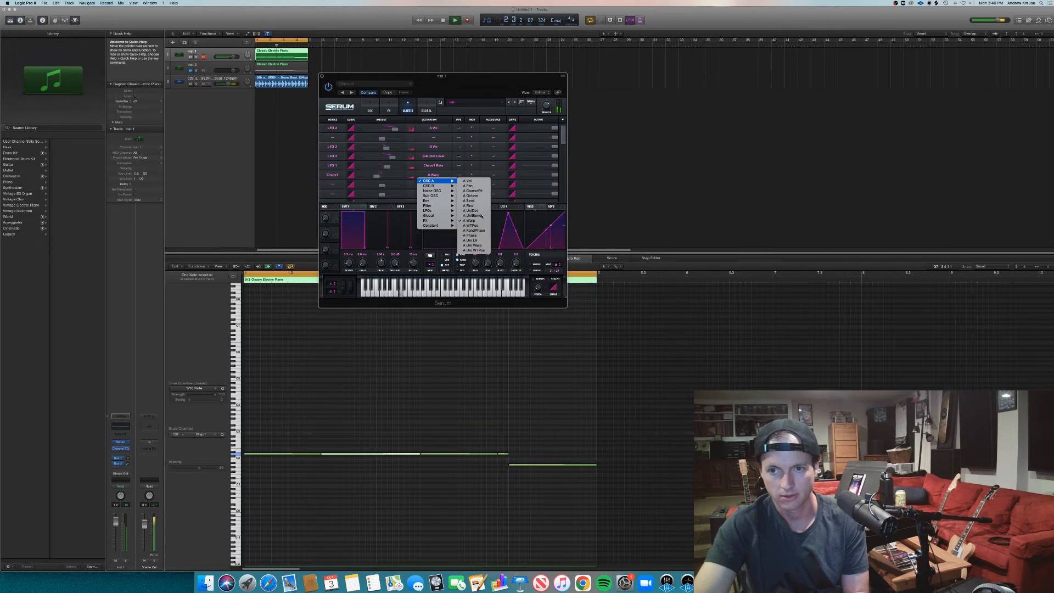
left_click(481, 216)
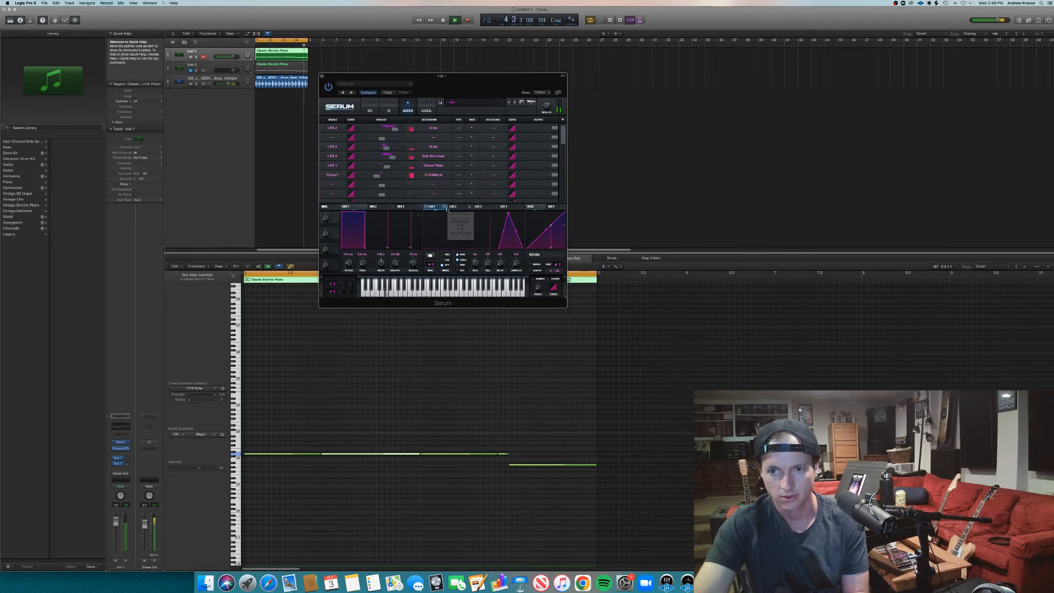
- Stop the loop and review the Chaos1 row's destination options, oscillator A's Warp knob and the effects page
left_click(434, 174)
mouse_move(437, 181)
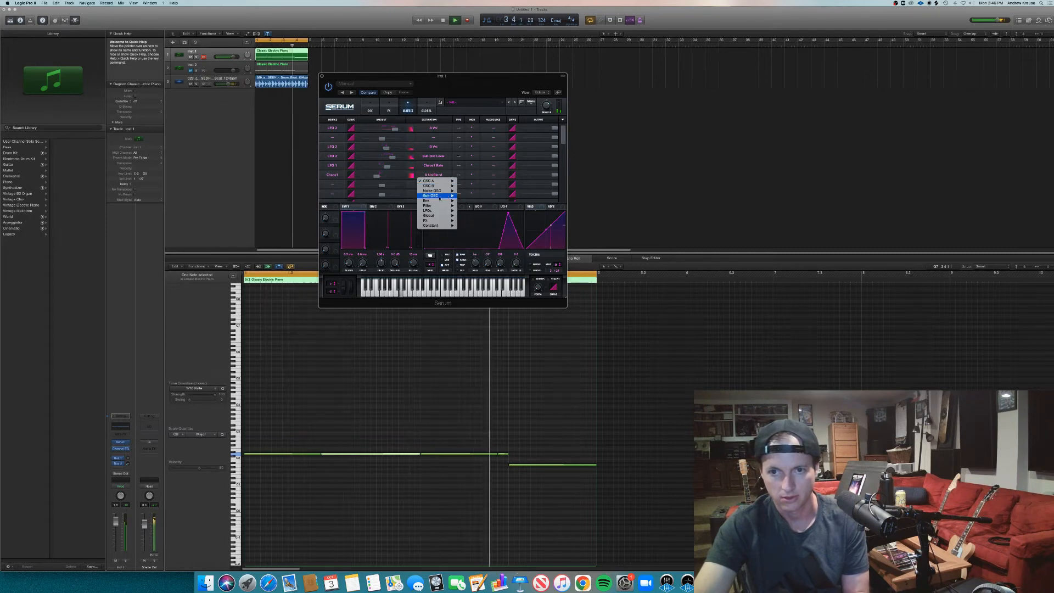
left_click(415, 208)
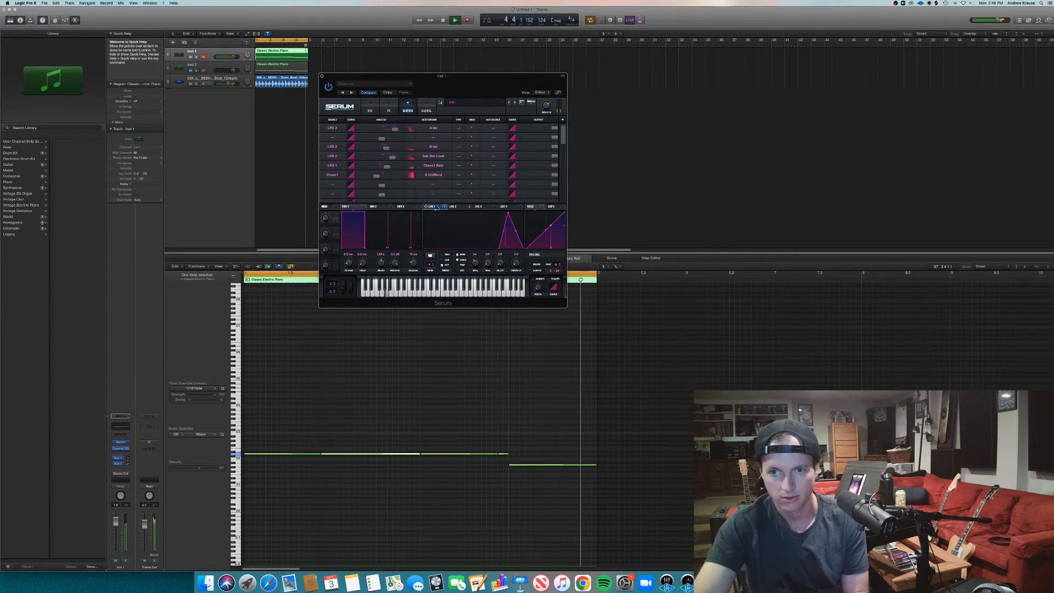
key("space")
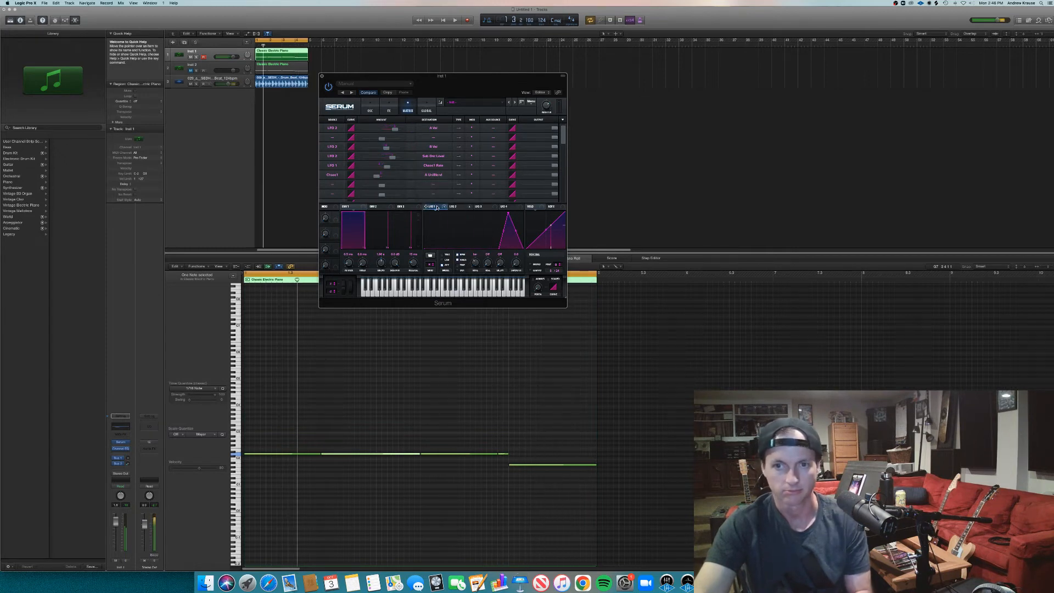
left_click(435, 174)
mouse_move(436, 182)
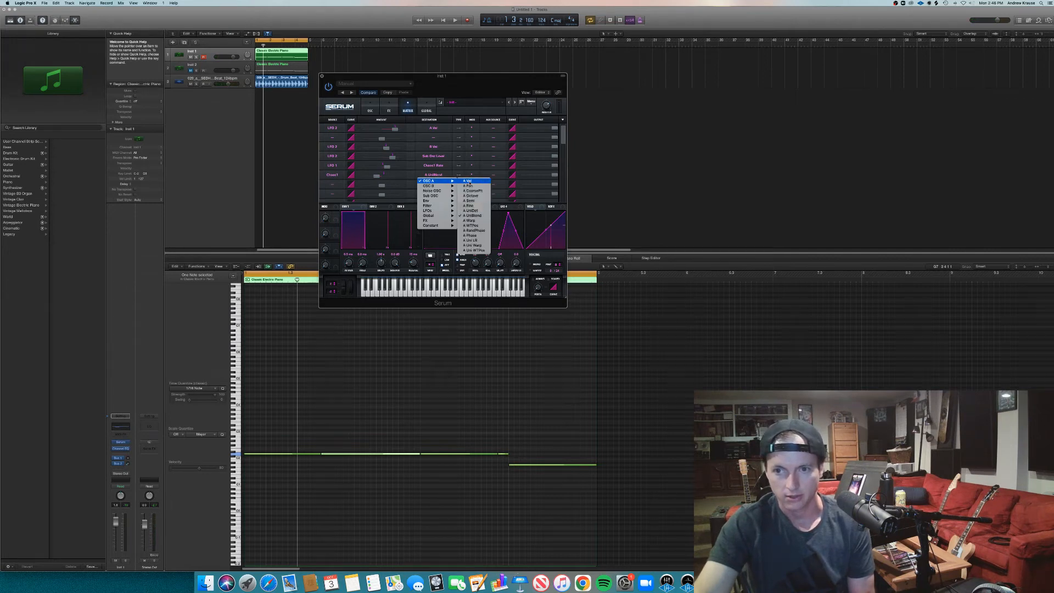
left_click(500, 202)
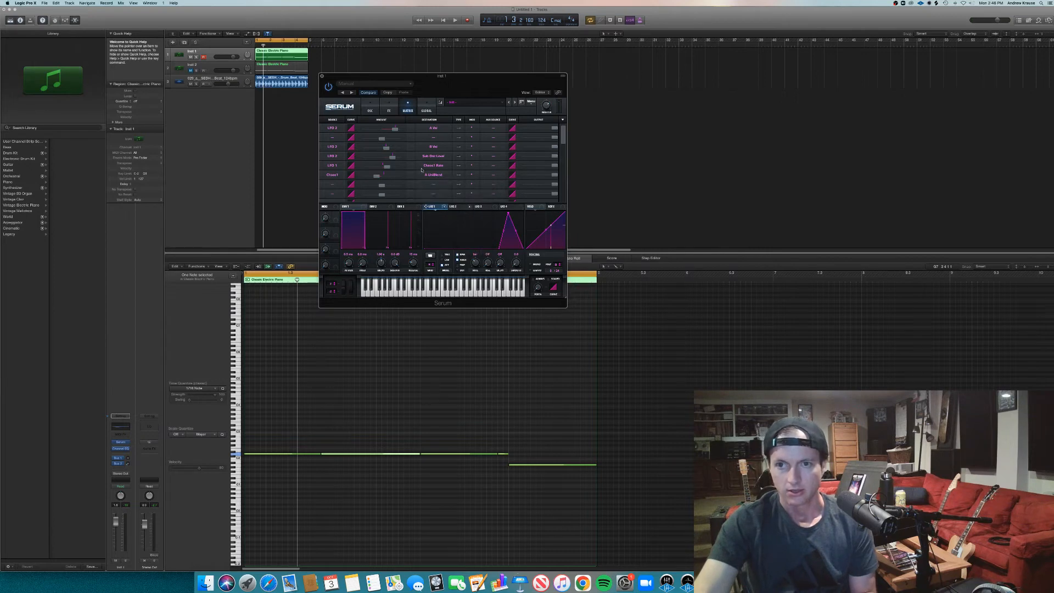
left_click(371, 109)
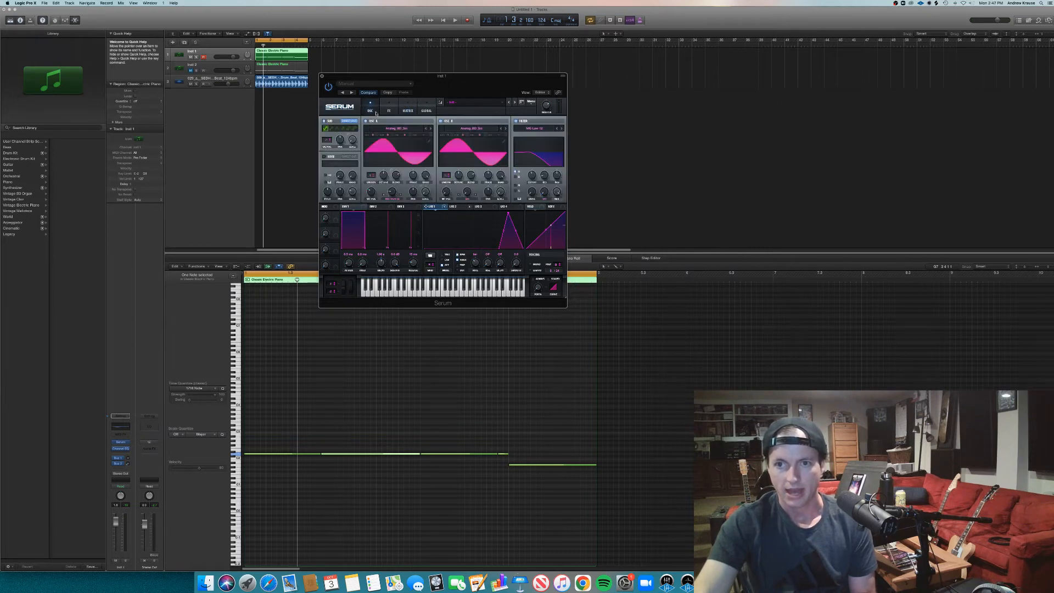
left_click(393, 199)
left_click(392, 194)
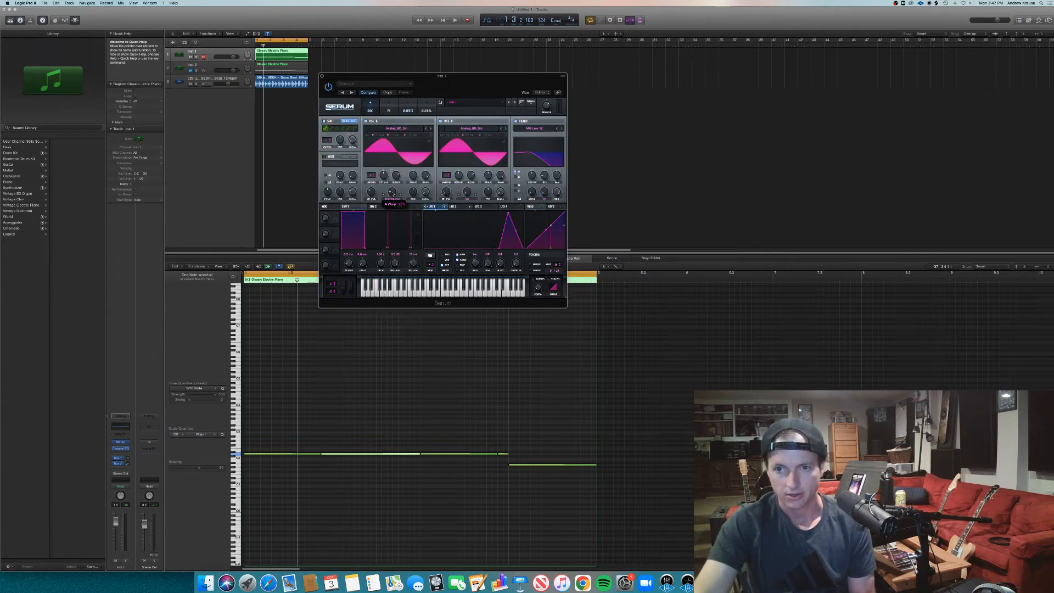
left_click(389, 109)
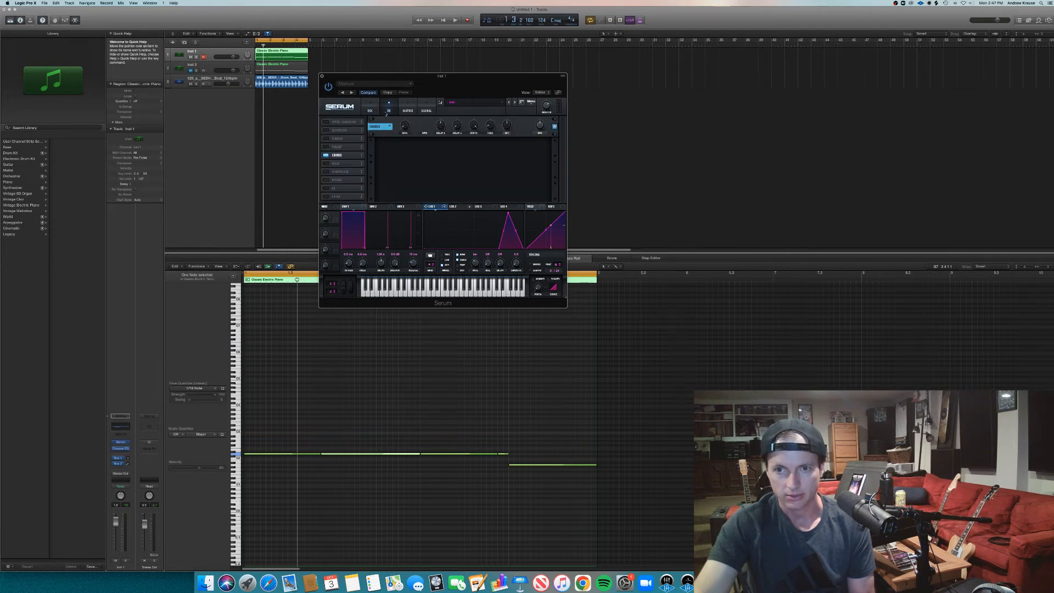
left_click(407, 110)
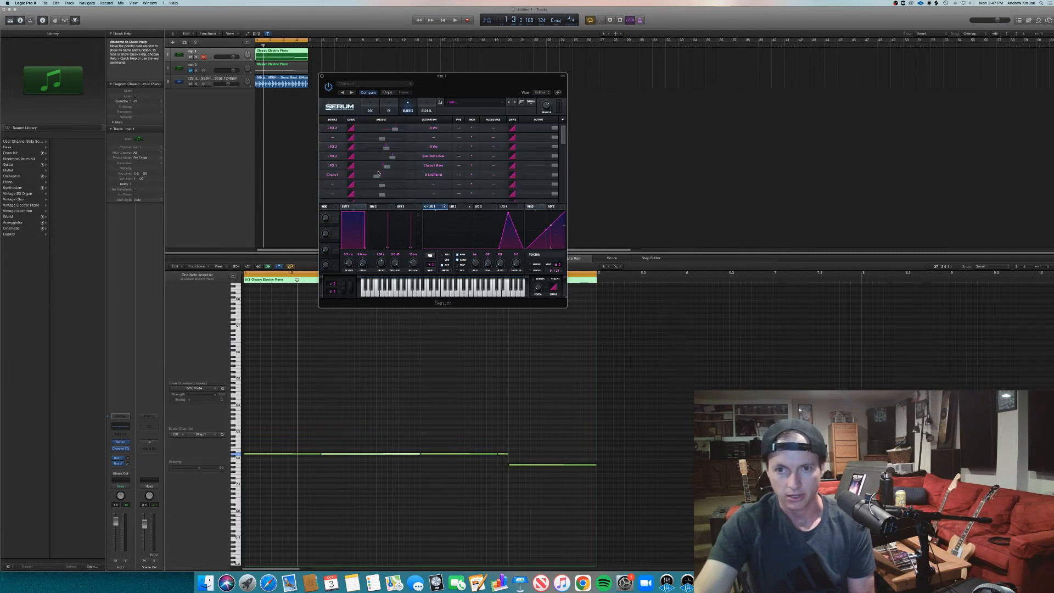
- Route the Chaos1 row back to oscillator A's Warp and raise its modulation amount to a positive value
left_click(428, 174)
mouse_move(431, 181)
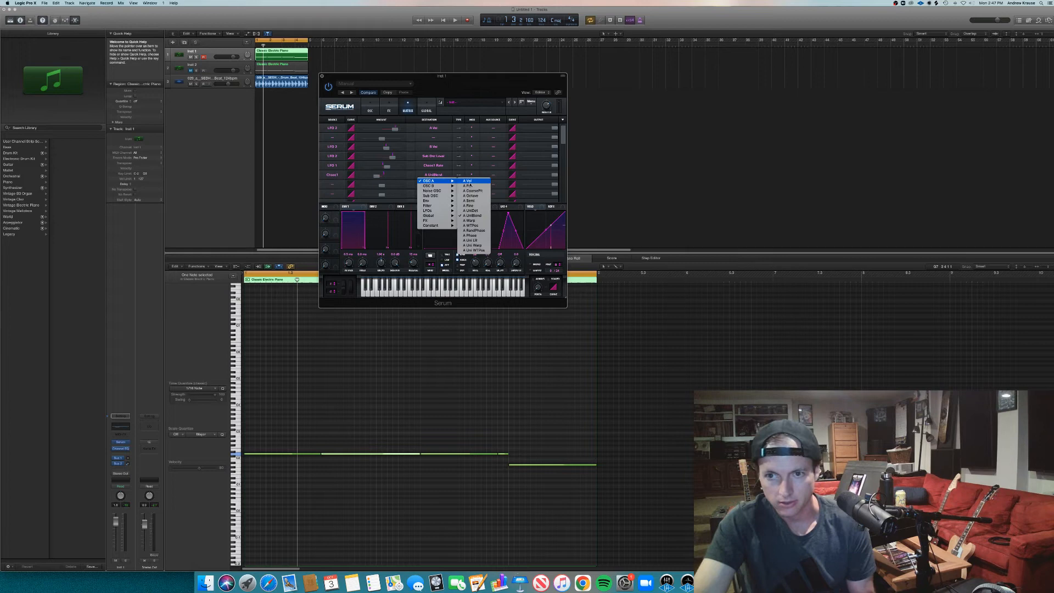
left_click(476, 221)
left_click_drag(376, 176, 395, 177)
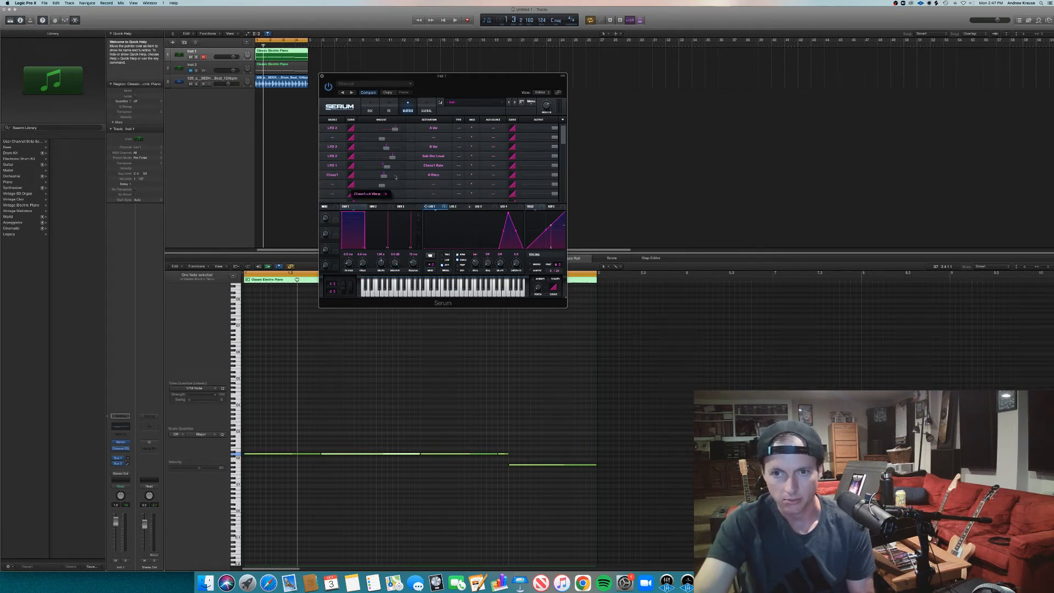
- Audition the loop while increasing the Chaos1 to A Warp amount, stop playback, and reduce the amount slightly
key("space")
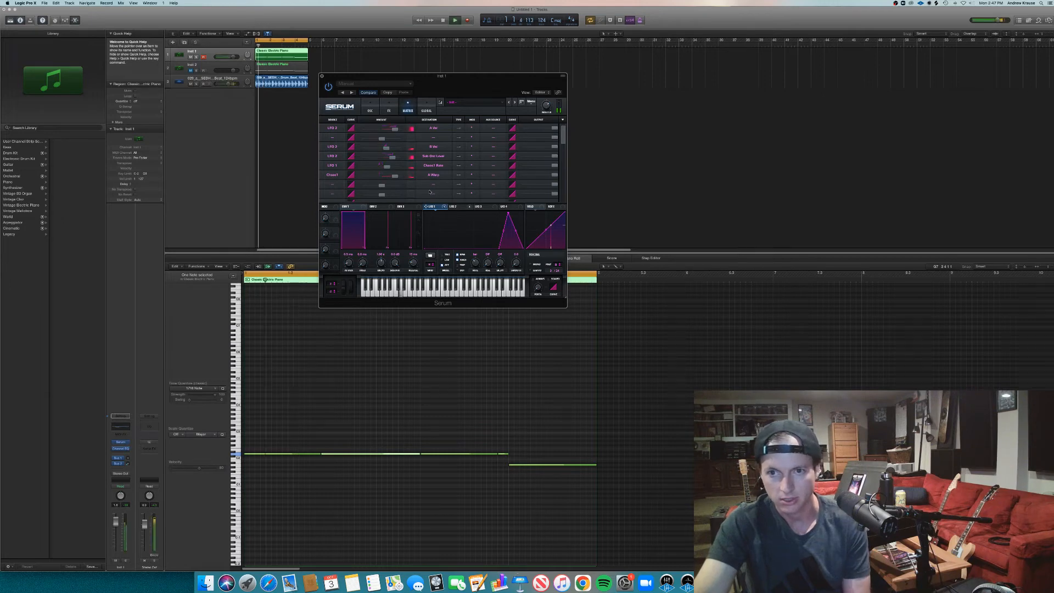
left_click(375, 105)
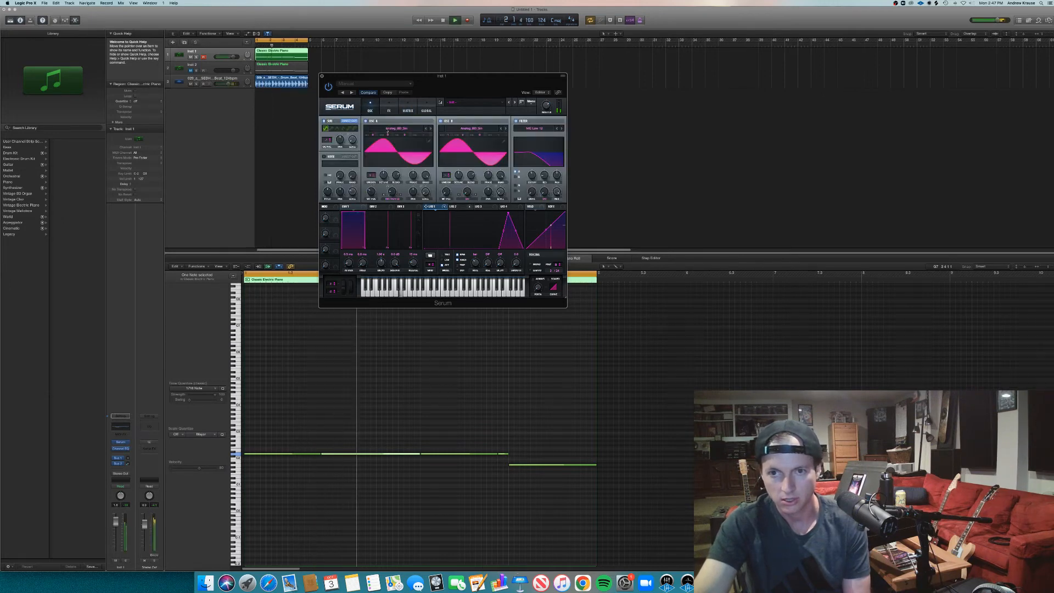
left_click(408, 107)
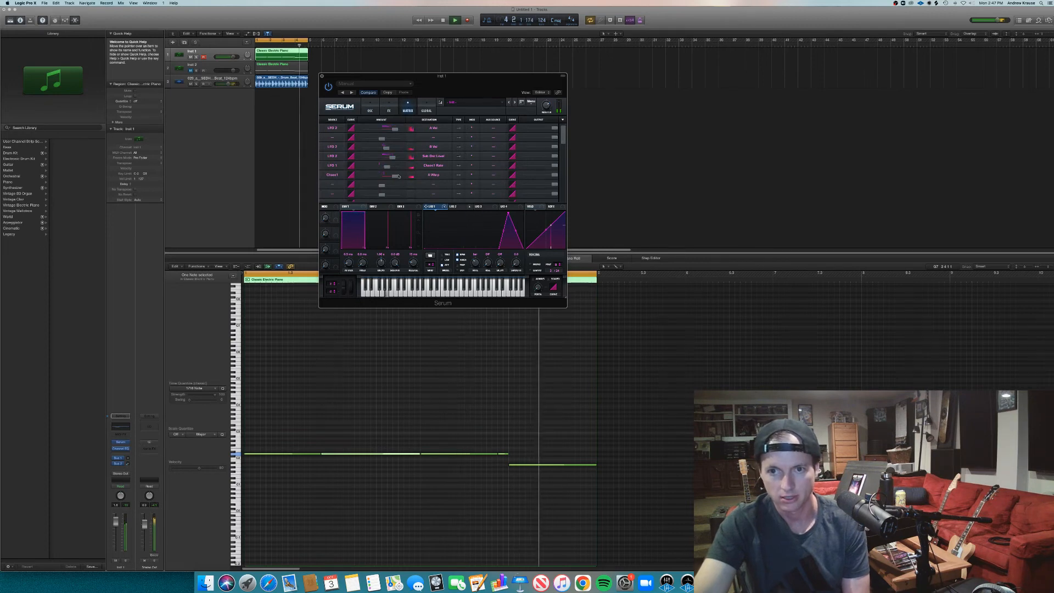
left_click_drag(395, 176, 415, 177)
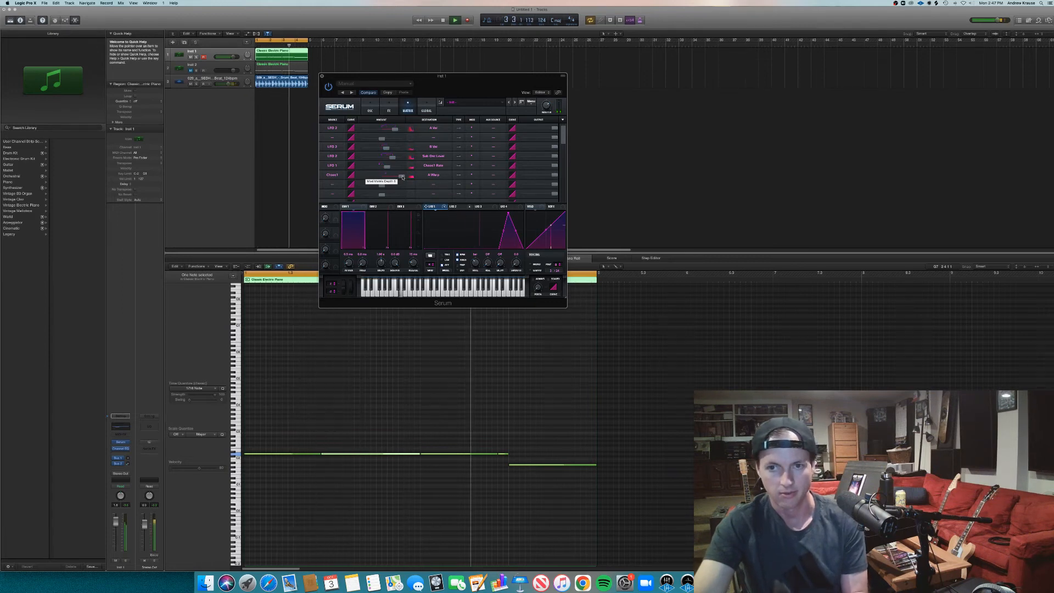
key("space")
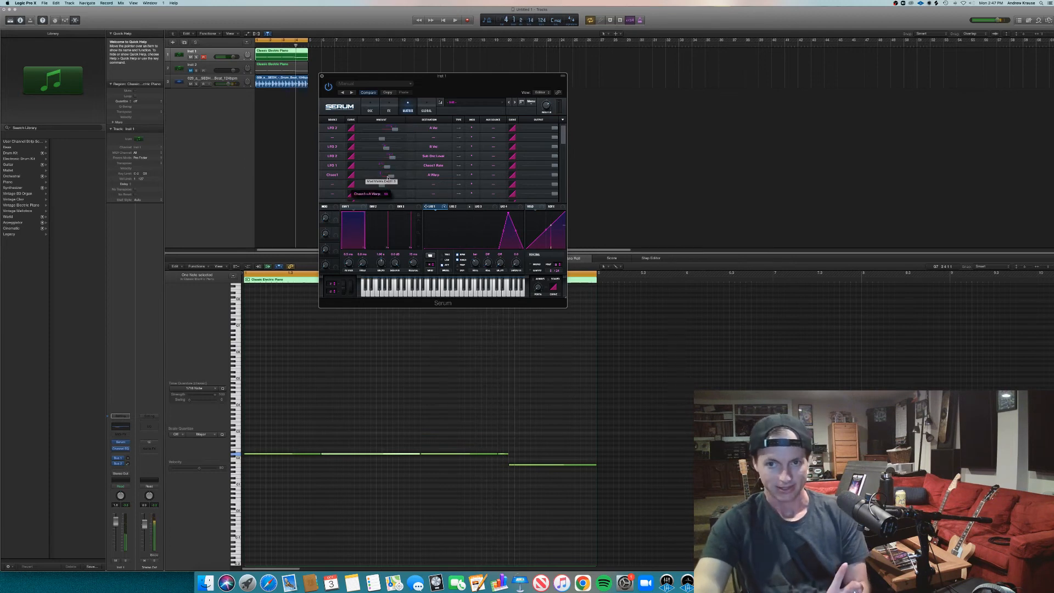
left_click_drag(402, 177, 392, 178)
left_click(370, 106)
left_click(428, 107)
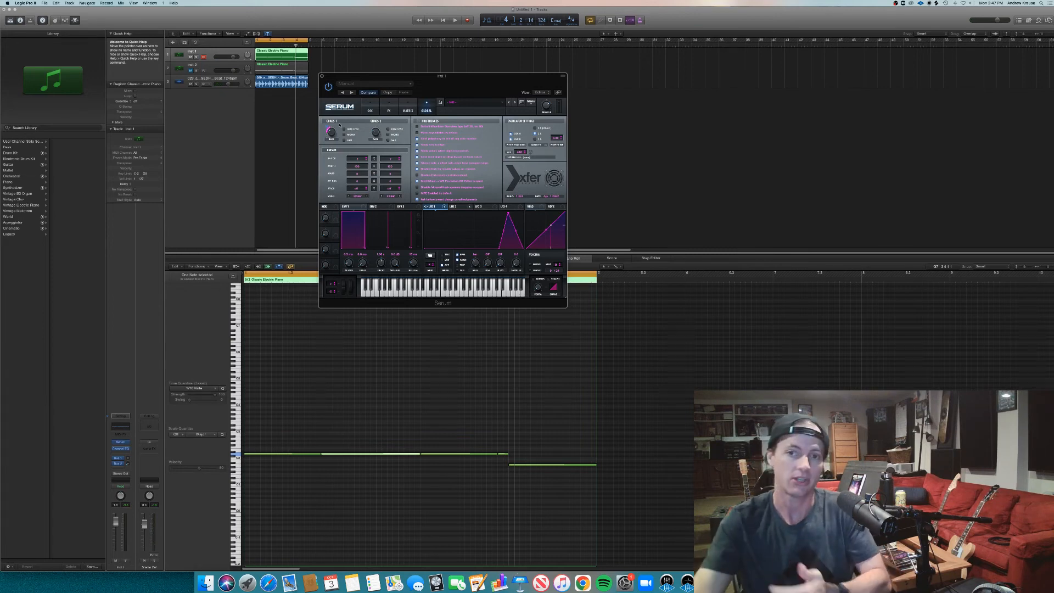
left_click(408, 107)
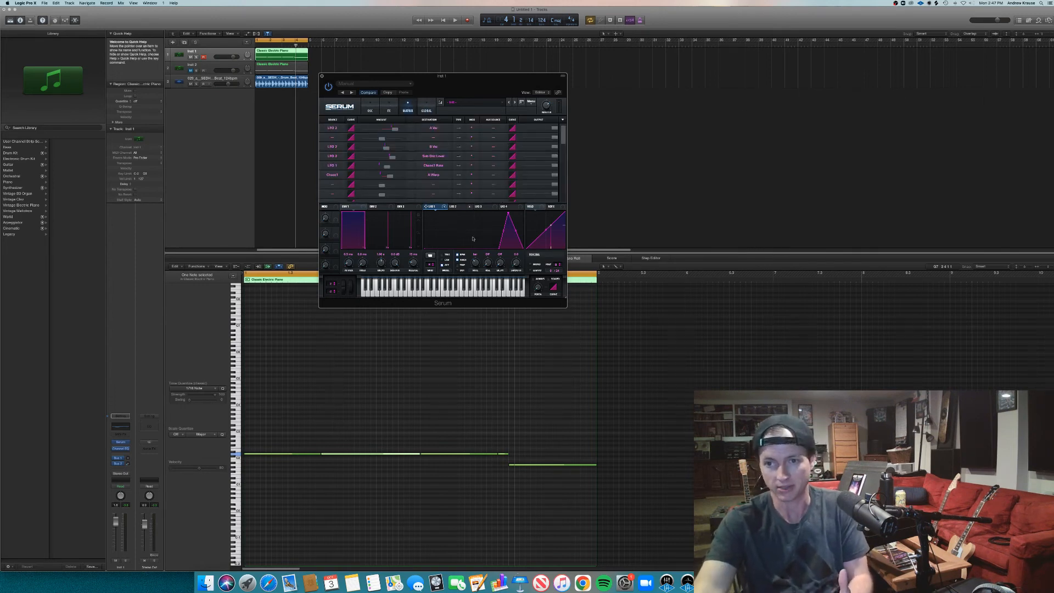
left_click(369, 108)
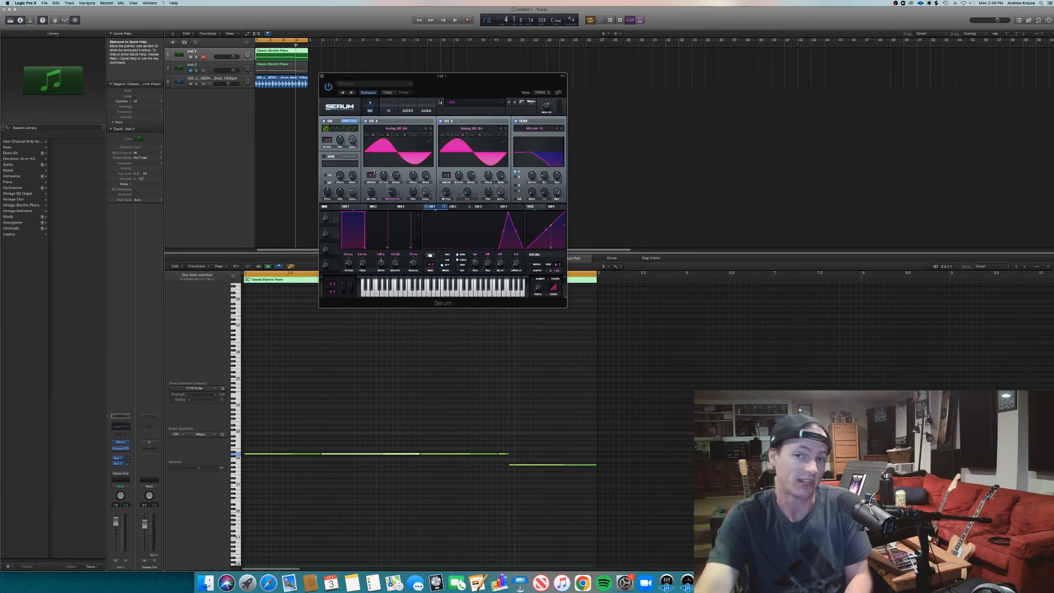
- Enable the Distortion effect above the Chorus and assign LFO 1 to its Drive
left_click(387, 108)
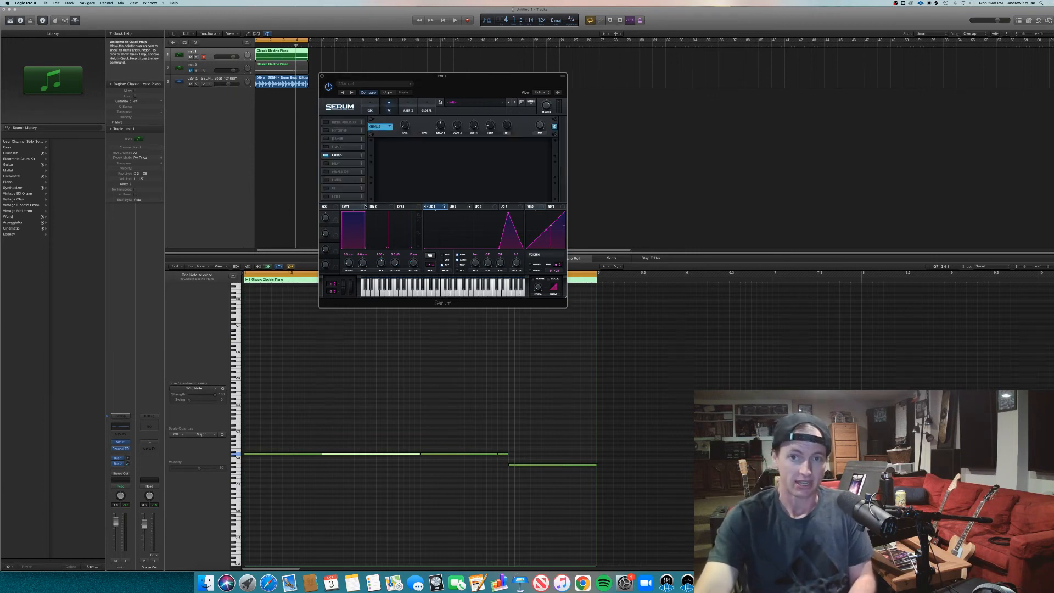
left_click(327, 131)
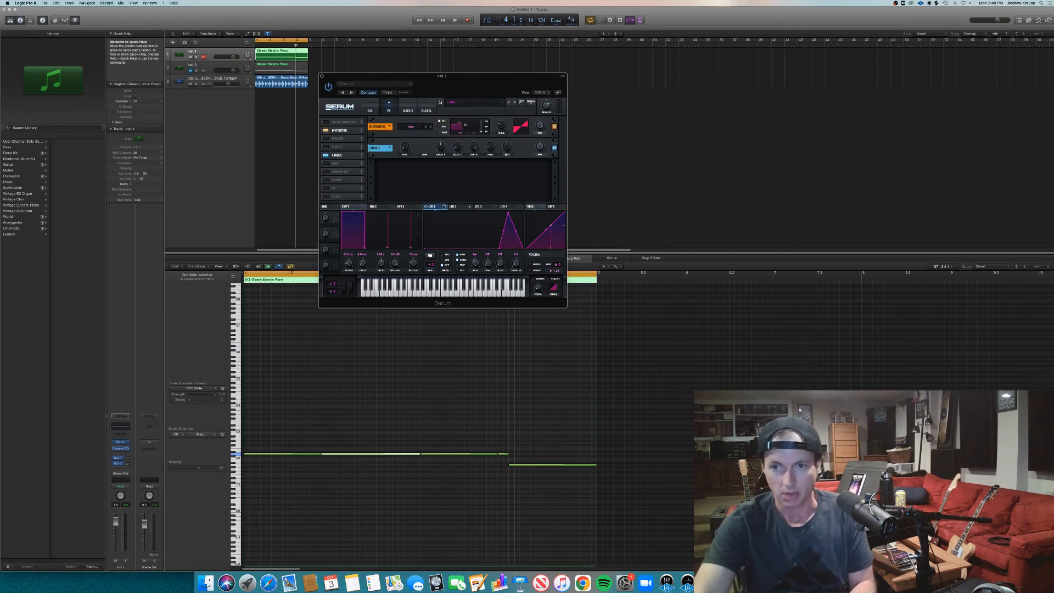
left_click_drag(443, 206, 501, 130)
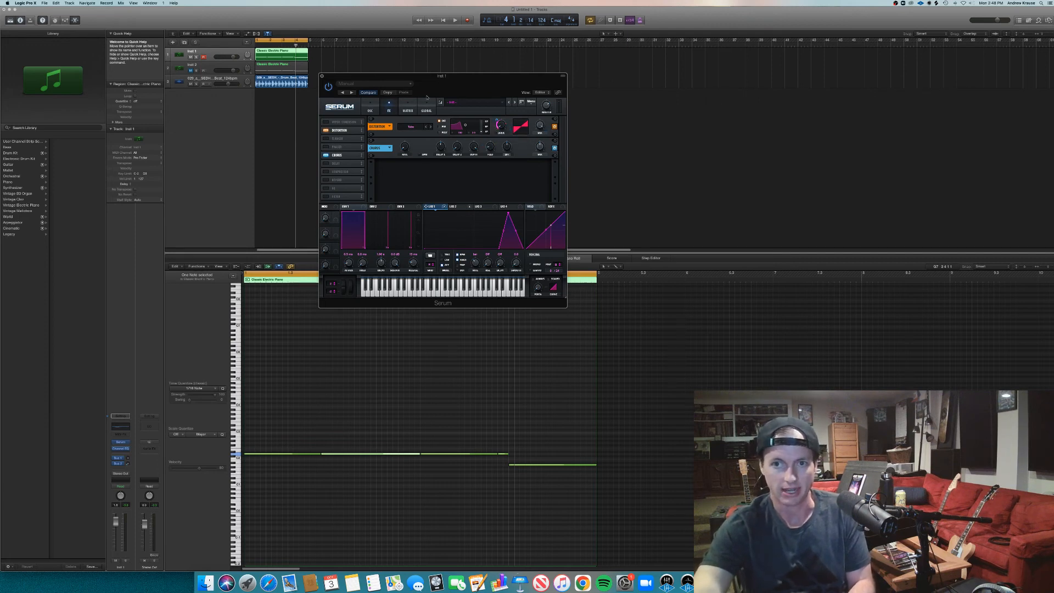
- Clear the modulation sources of the Chaos1 Rate and A Warp rows in the modulation matrix
left_click(408, 106)
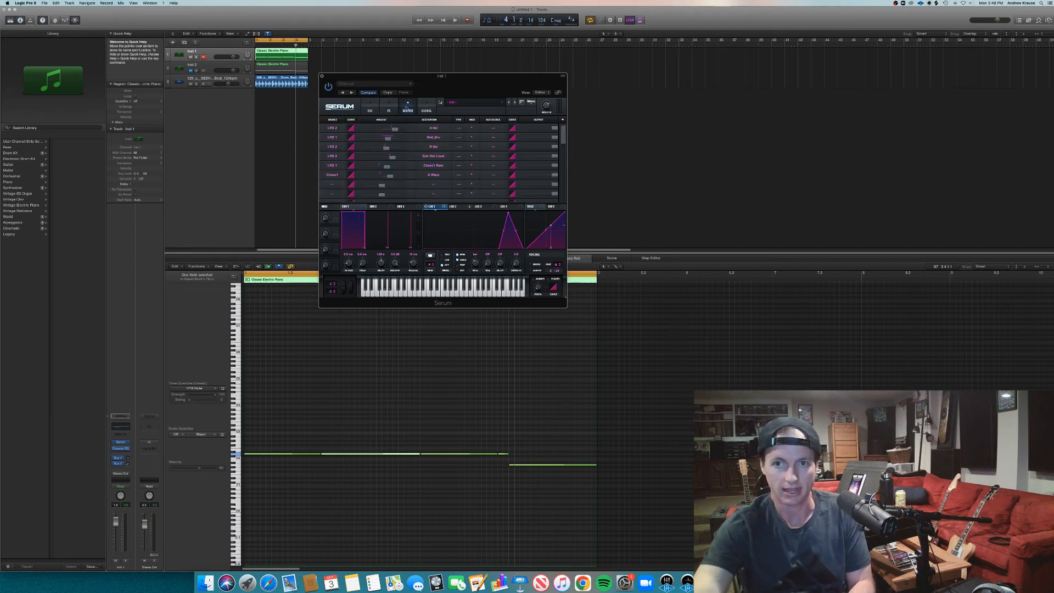
left_click(434, 166)
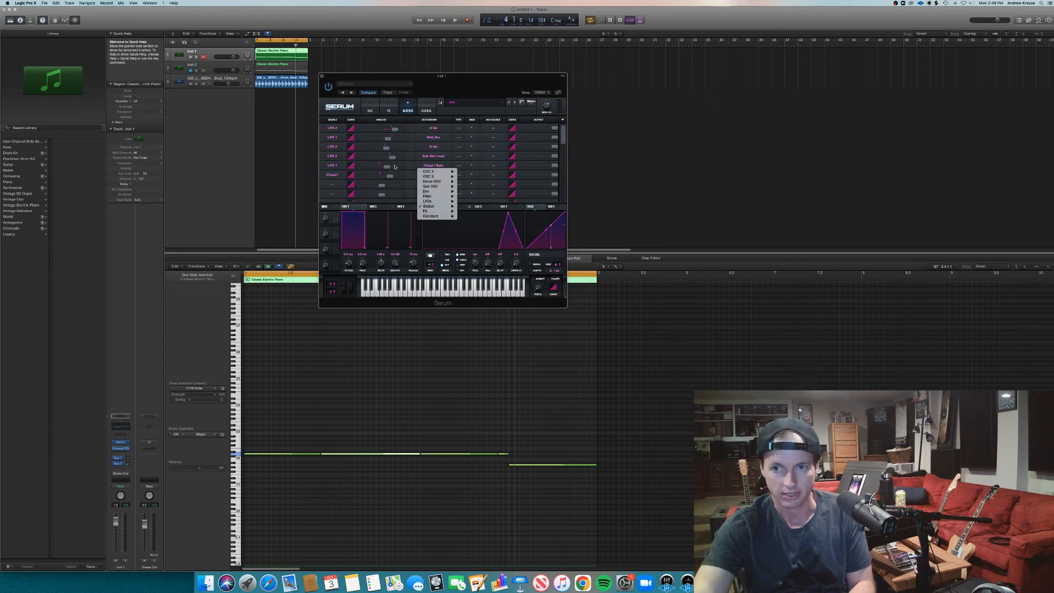
left_click(337, 170)
left_click(336, 167)
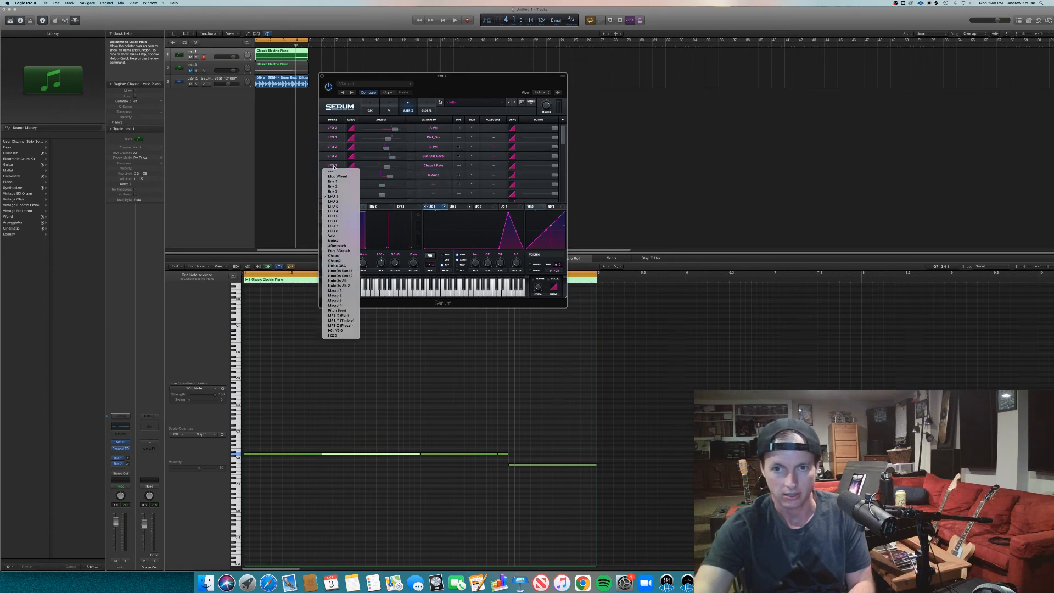
left_click(337, 172)
left_click(333, 175)
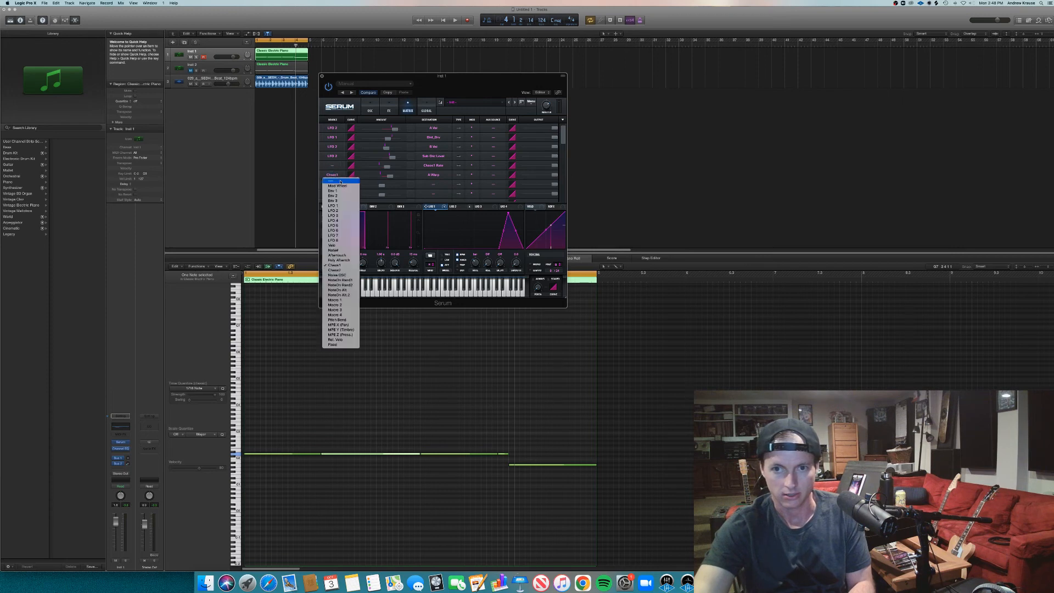
left_click(345, 180)
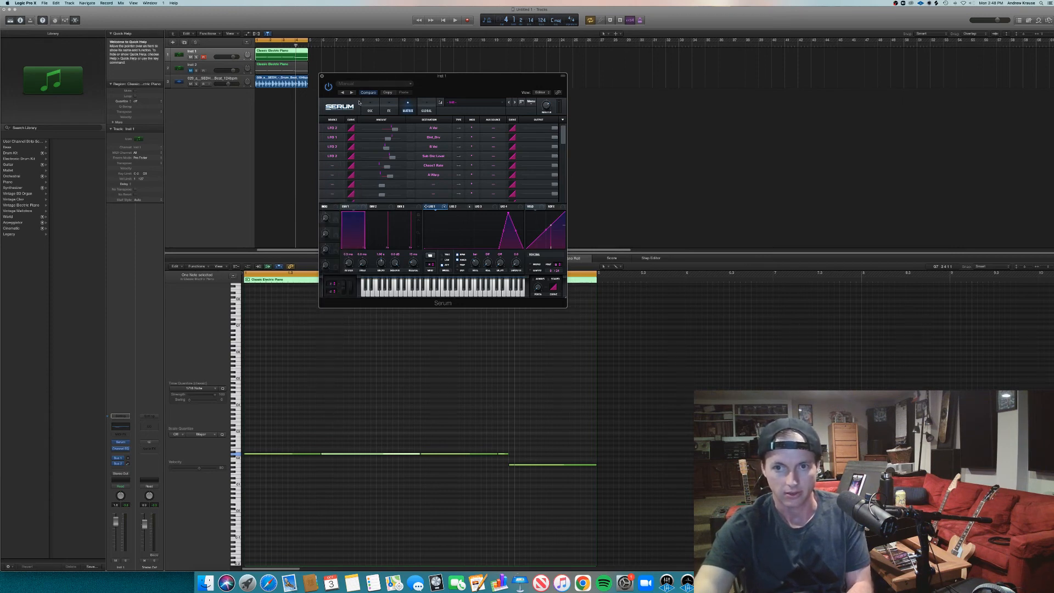
- Assign LFO 1 to oscillator A's Warp and play the loop, checking the modulated Distortion Drive
left_click(370, 106)
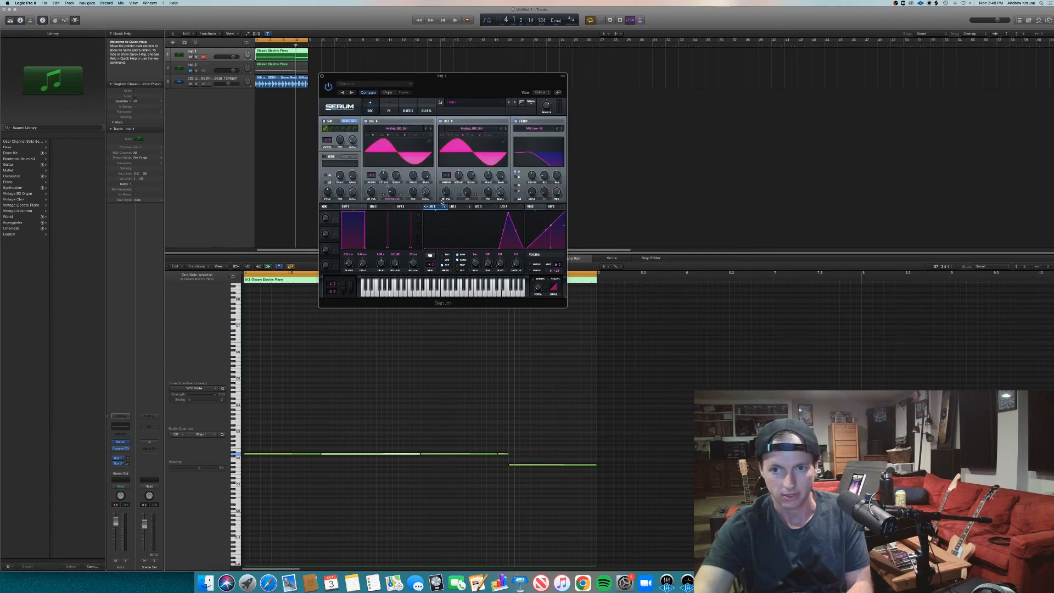
left_click_drag(434, 206, 390, 194)
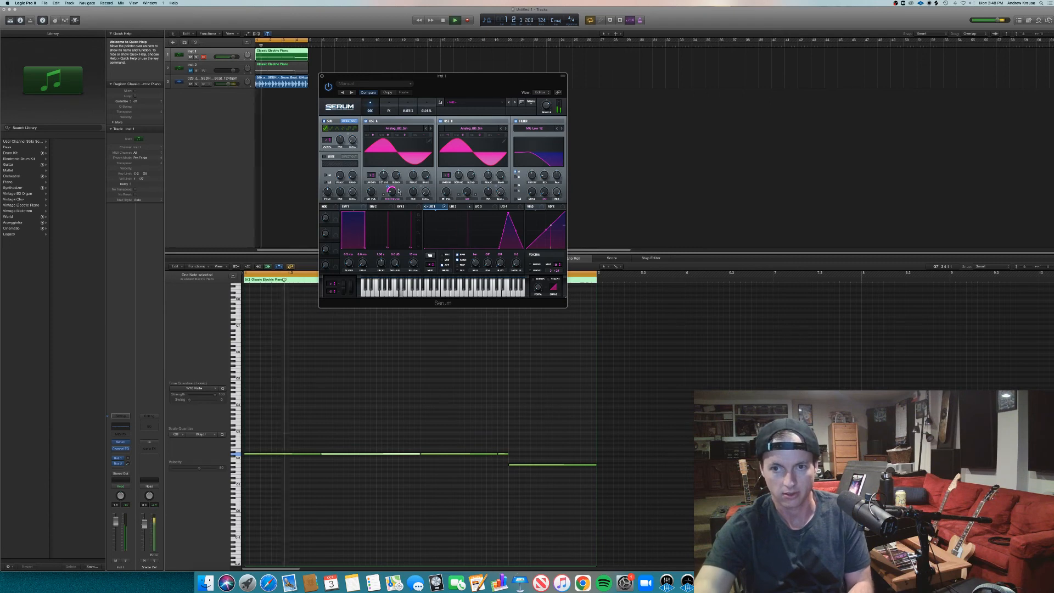
left_click(384, 106)
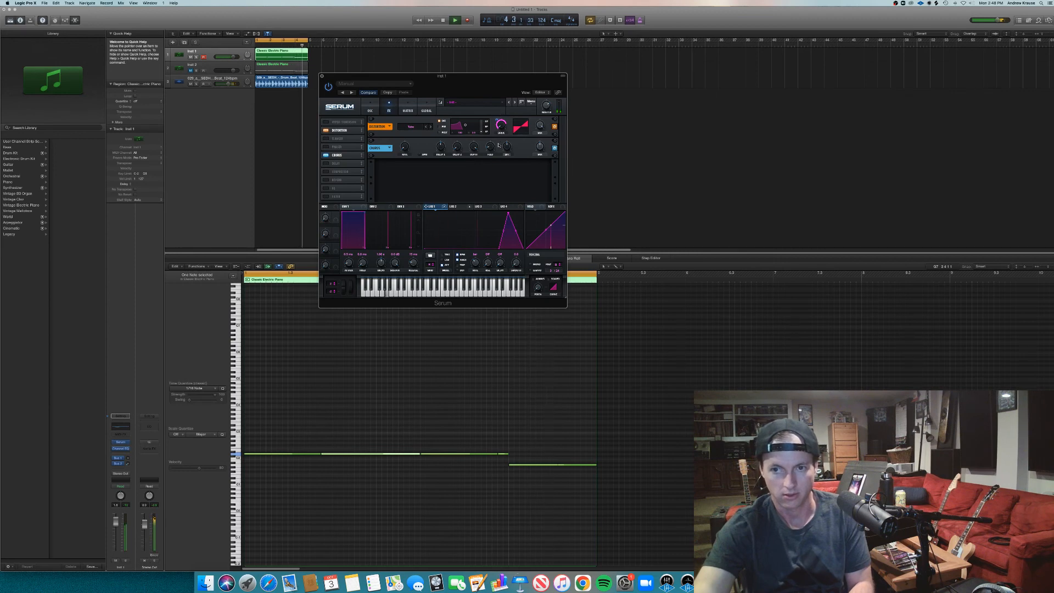
- Adjust the LFO 1 amount on oscillator A's Warp while the loop plays, stop playback, and deselect the region
left_click(370, 108)
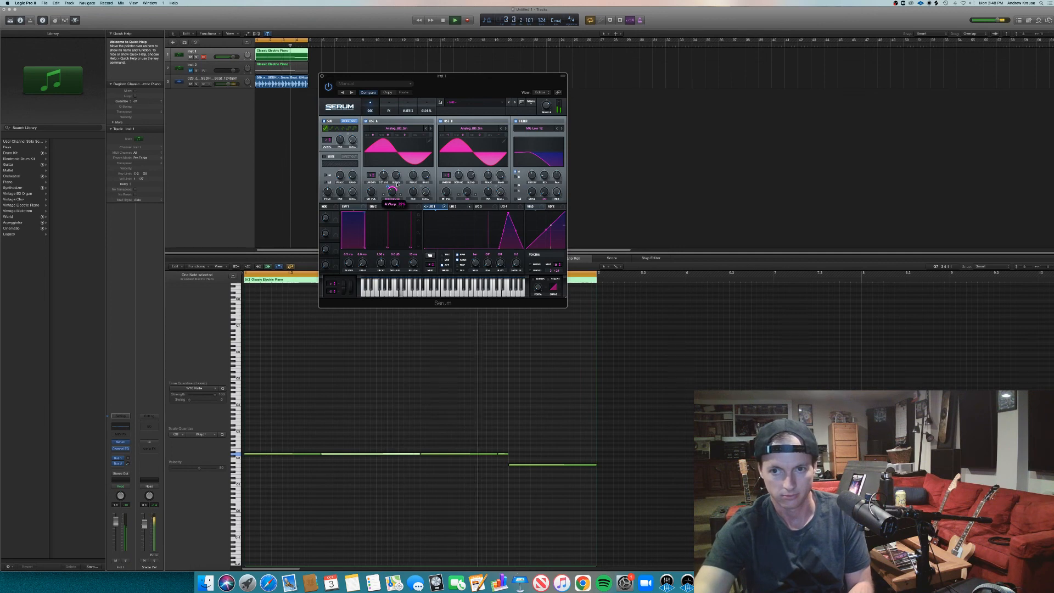
mouse_move(388, 193)
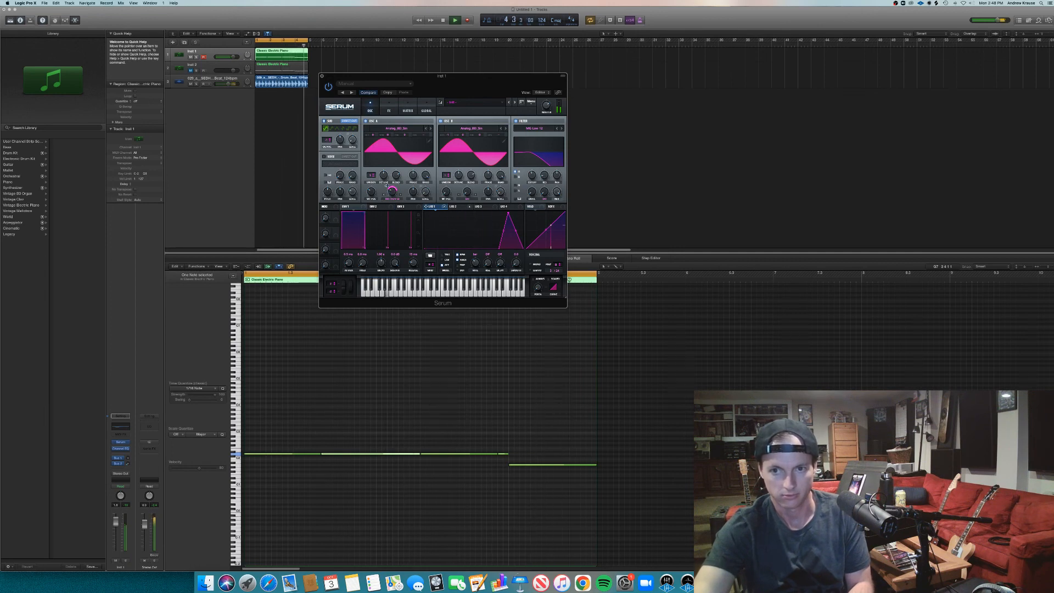
left_click_drag(387, 186, 390, 192)
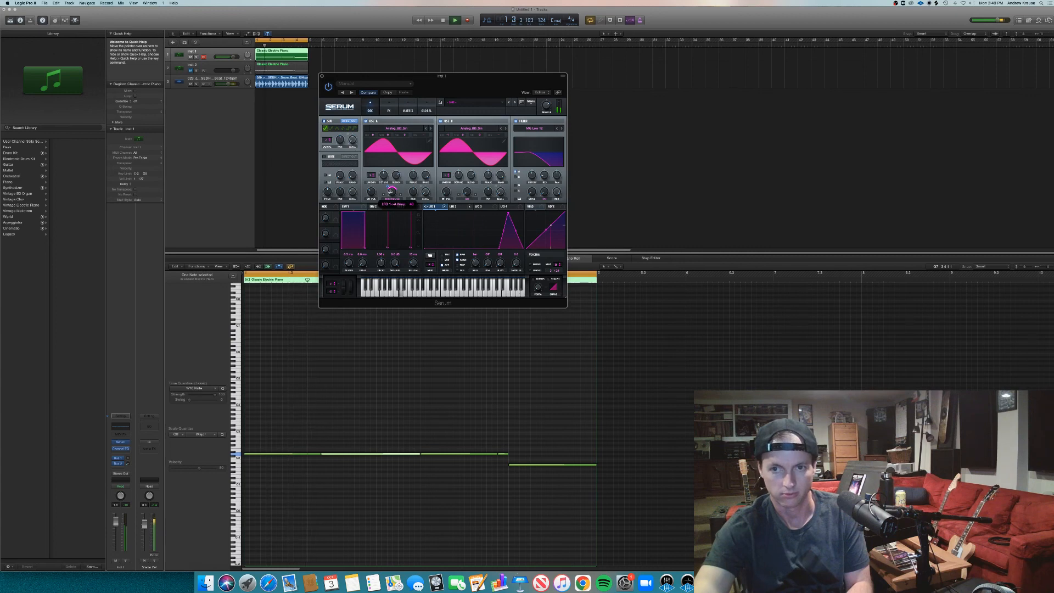
key("space")
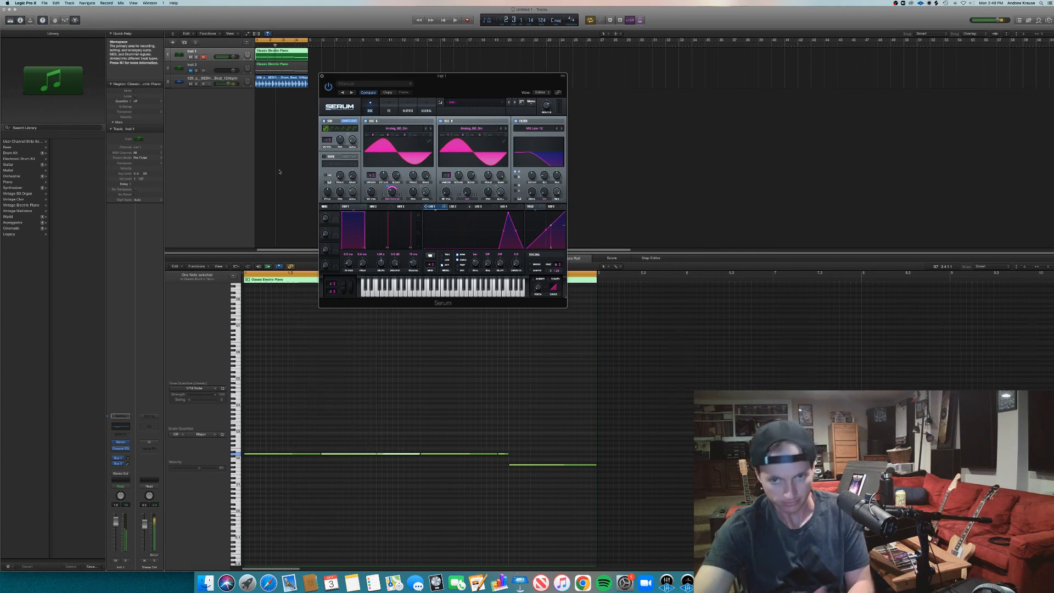
left_click(625, 189)
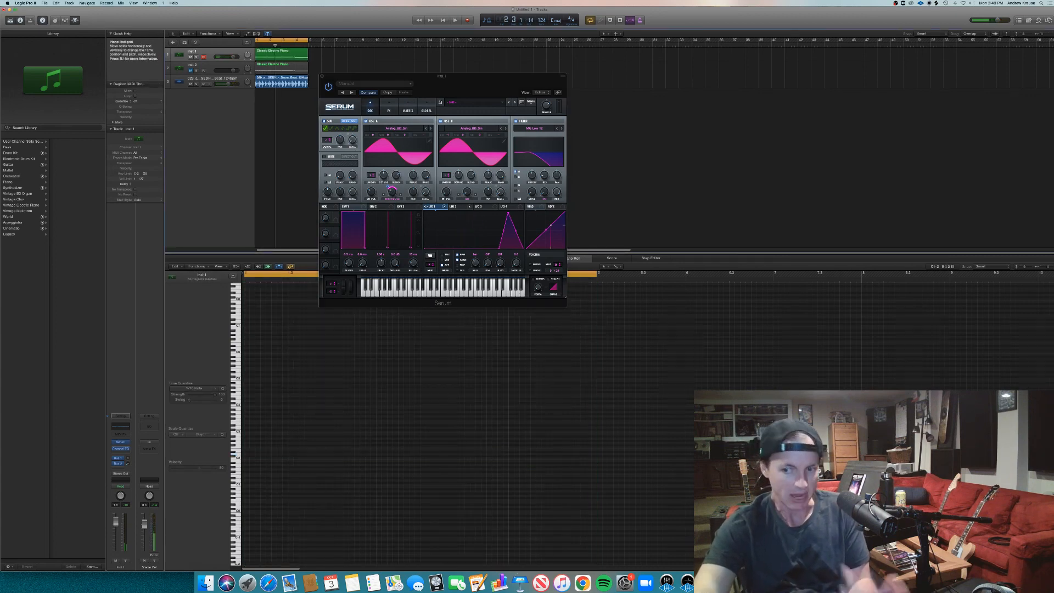